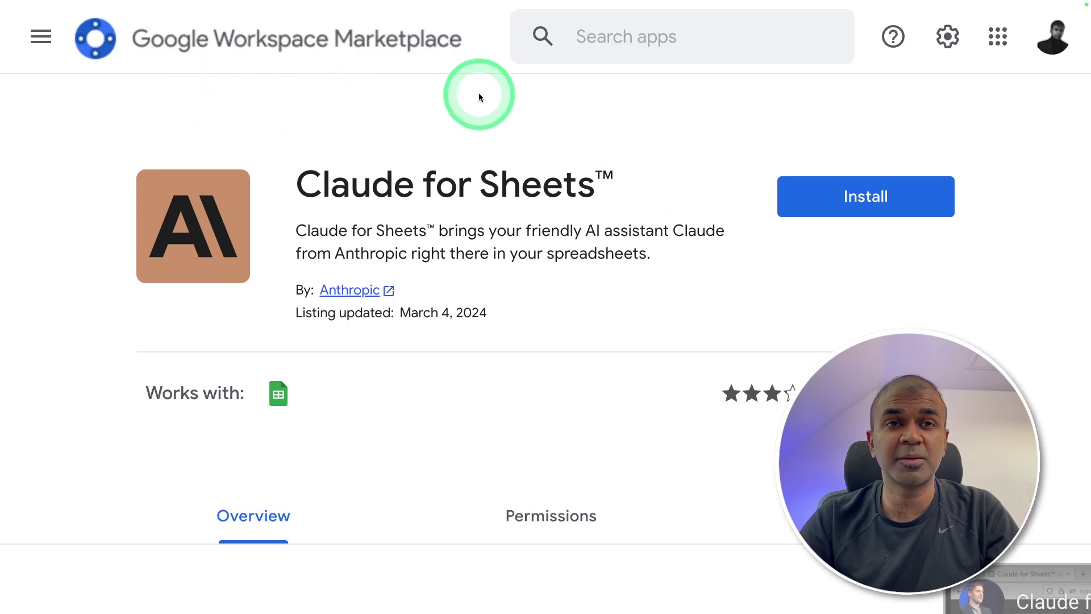
mouse_move(761, 393)
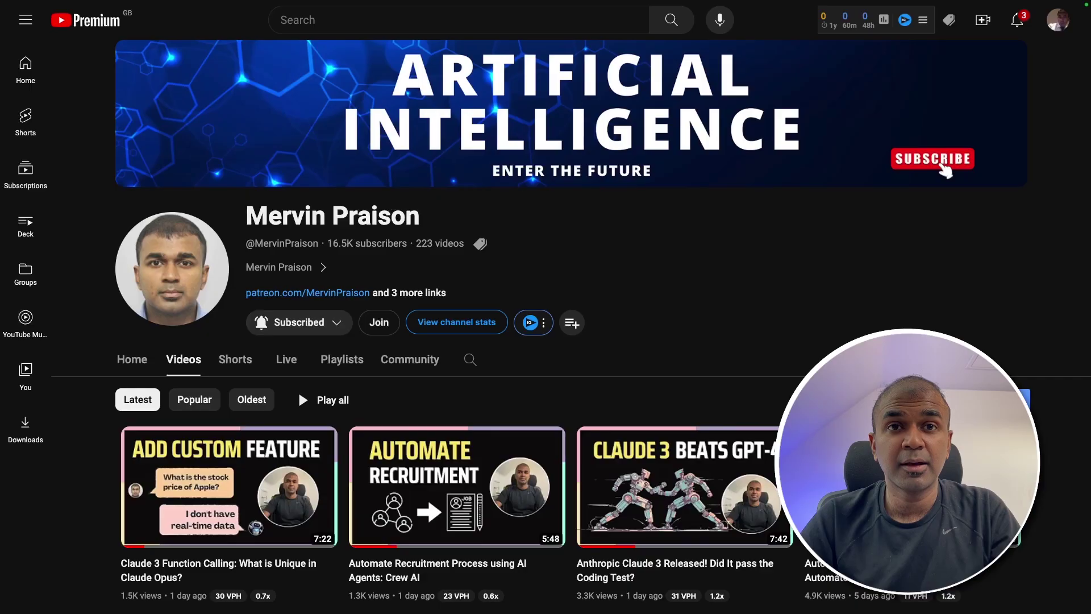
scroll(546, 341, down, 15)
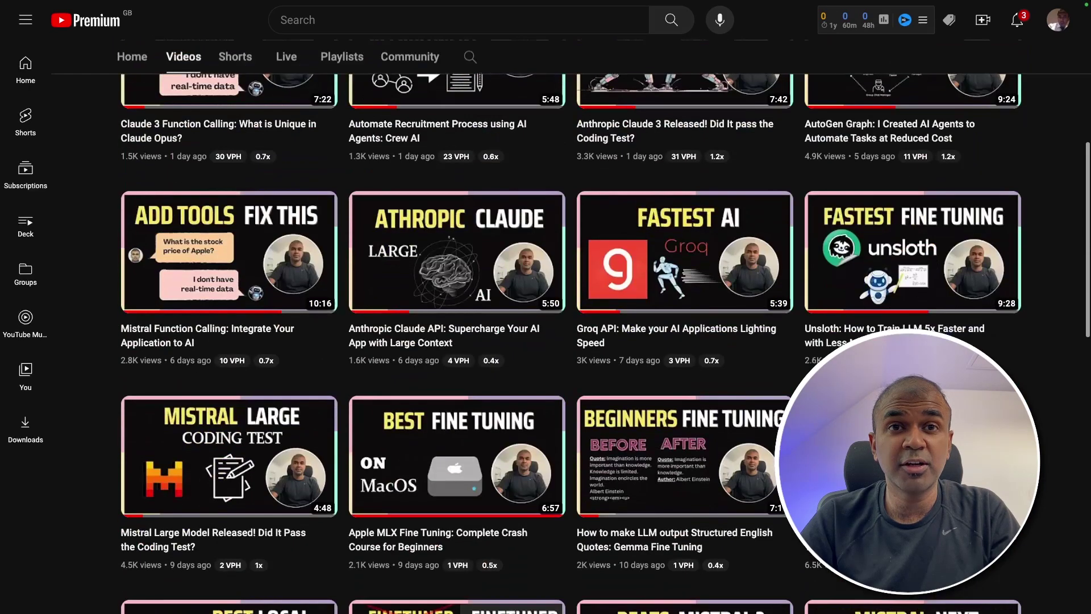
scroll(545, 341, down, 9)
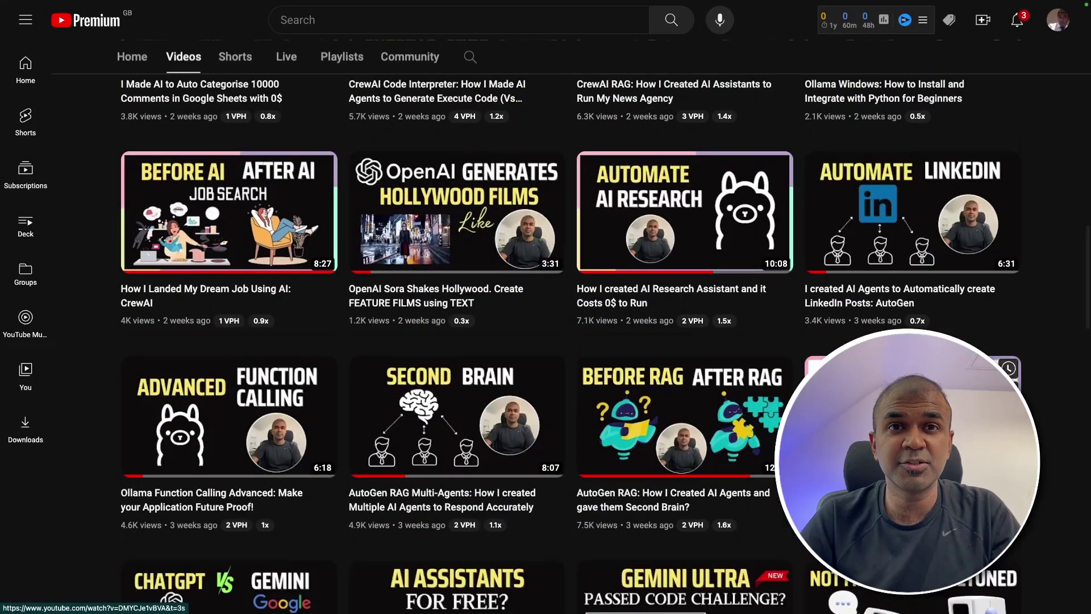
click(405, 383)
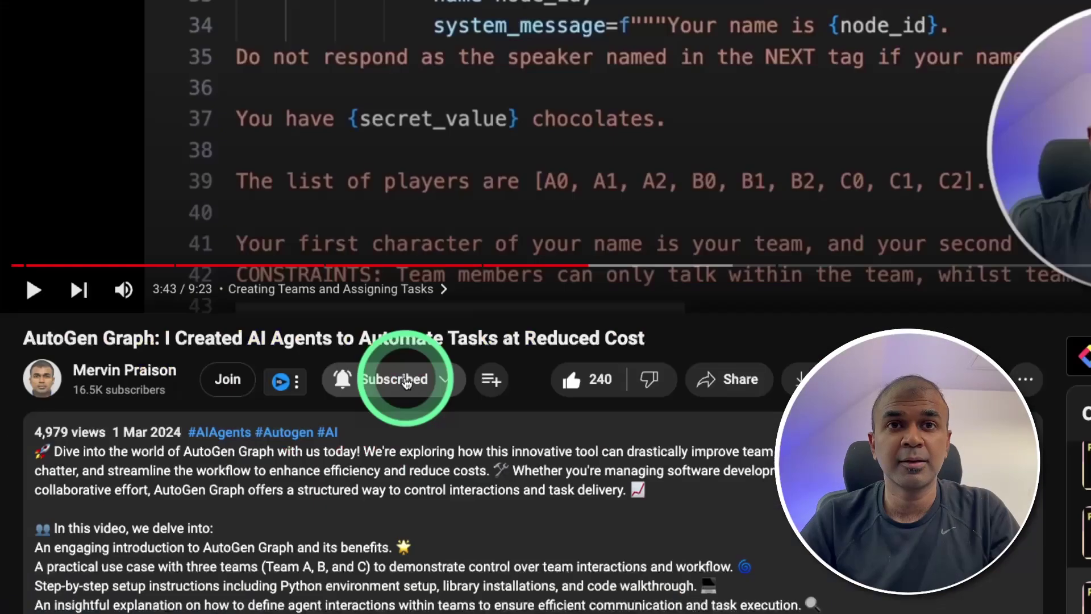
click(407, 414)
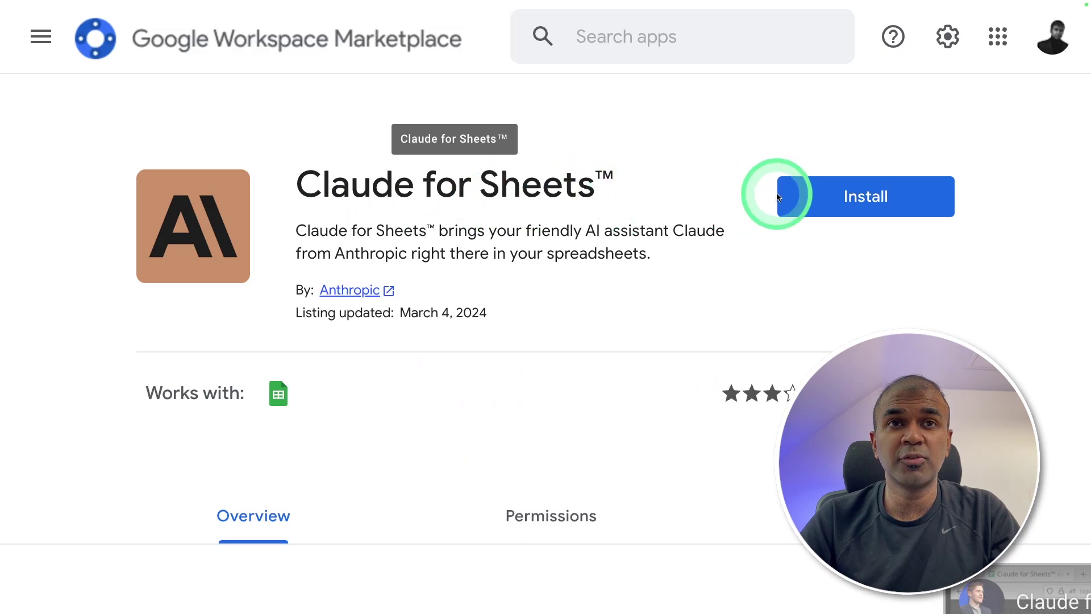
- Install the Claude for Sheets add-on from its marketplace listing and agree to the permission request
click(861, 201)
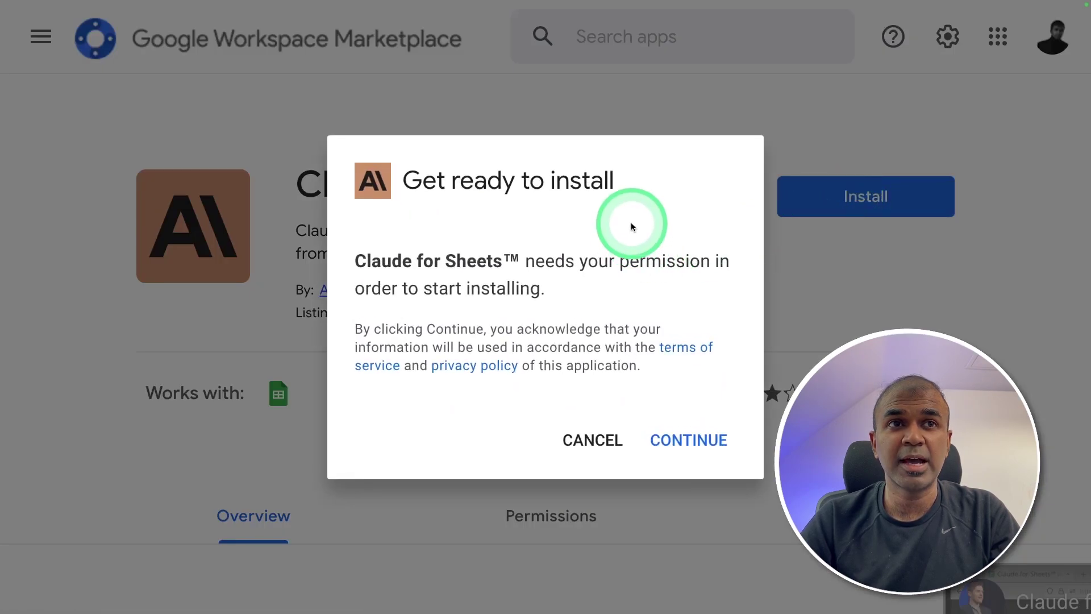
click(692, 442)
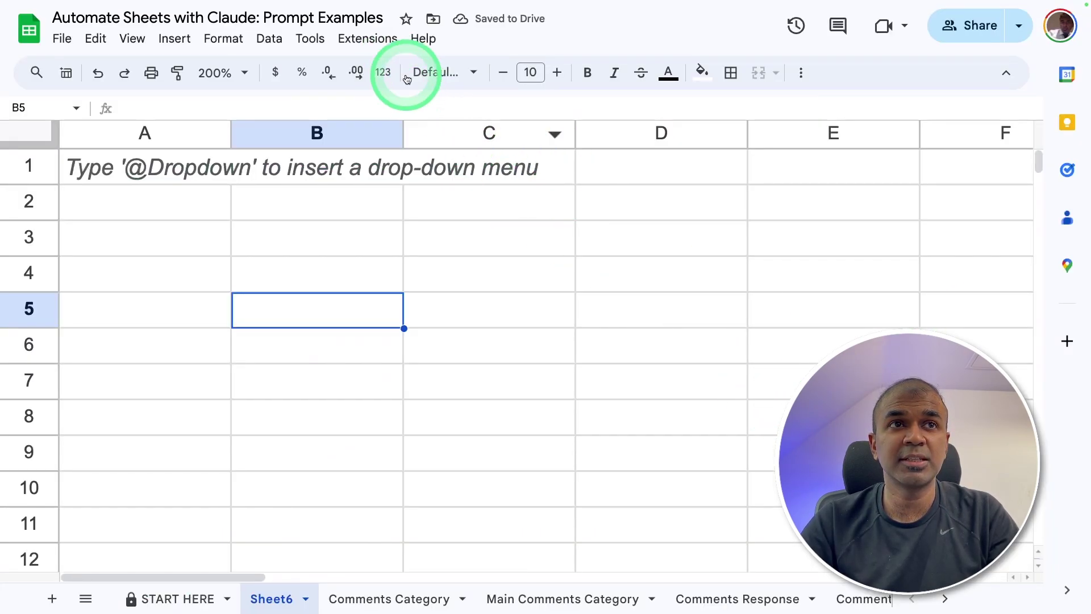
- Switch to the Google Sheets spreadsheet and open the Claude for Sheets setting for changing the Anthropic API key
click(369, 38)
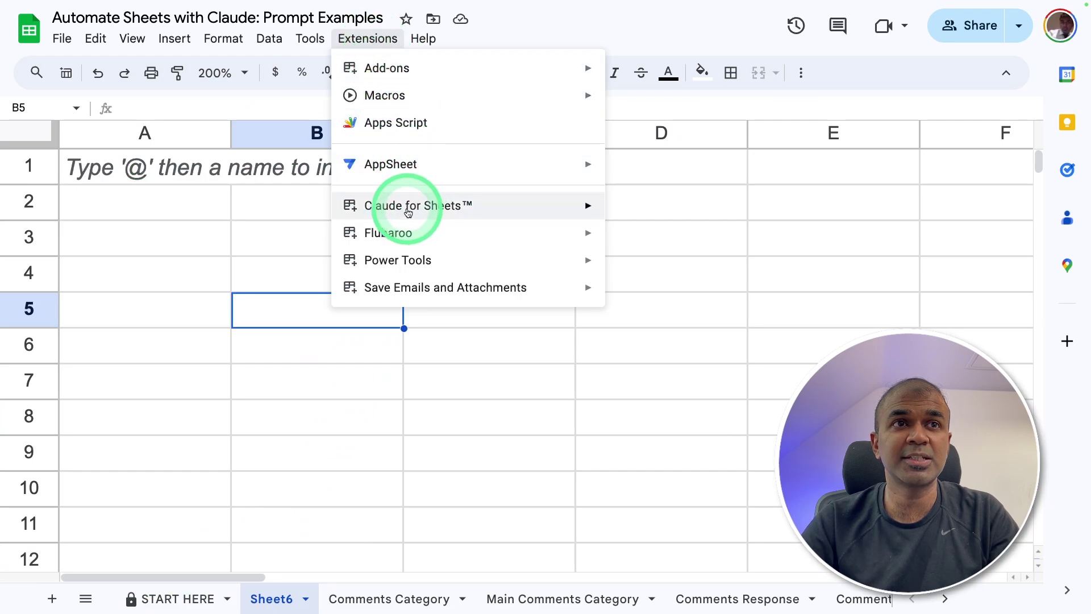
mouse_move(392, 207)
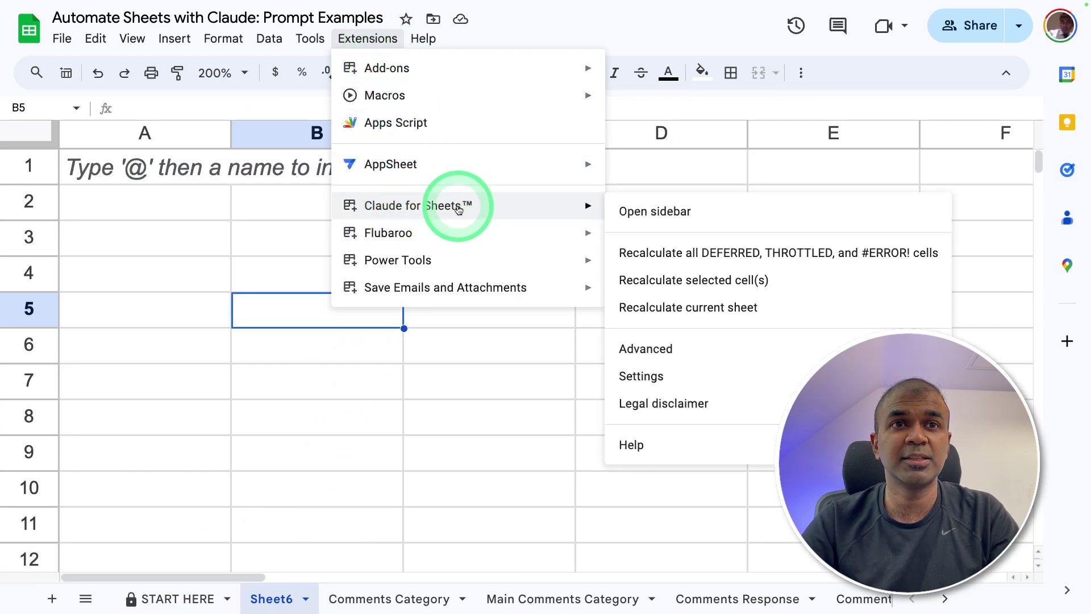
mouse_move(658, 376)
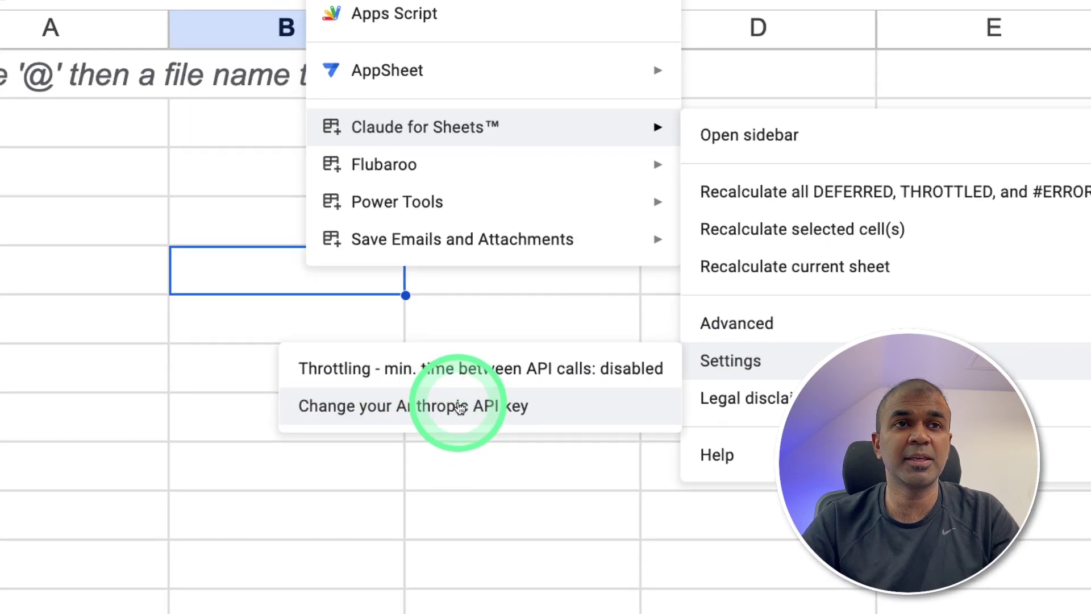
click(460, 407)
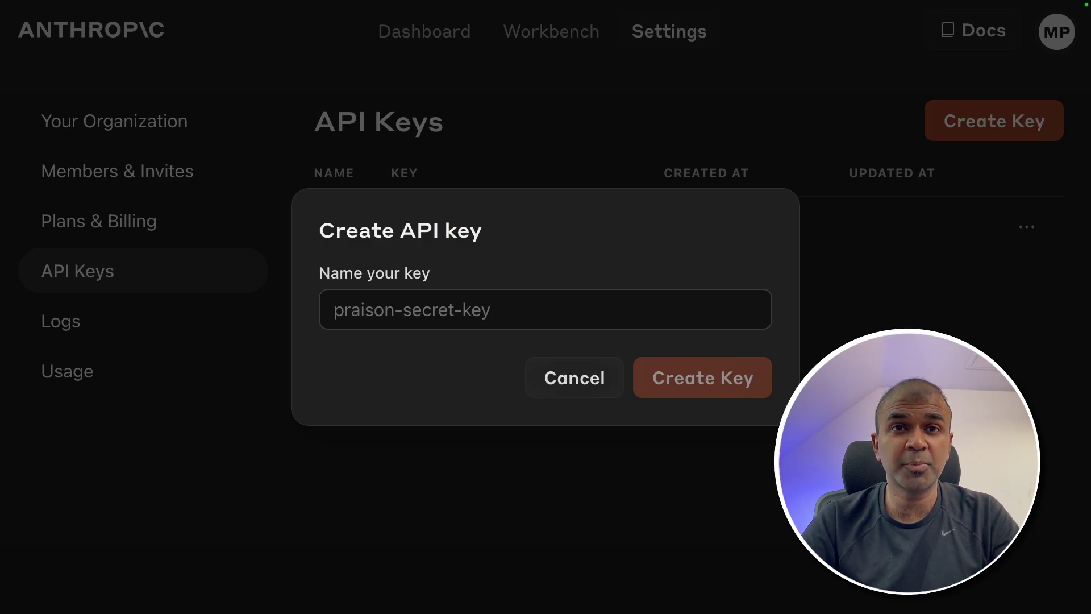
- Switch to the Anthropic console and create an API key named "test"
click(608, 307)
text(test)
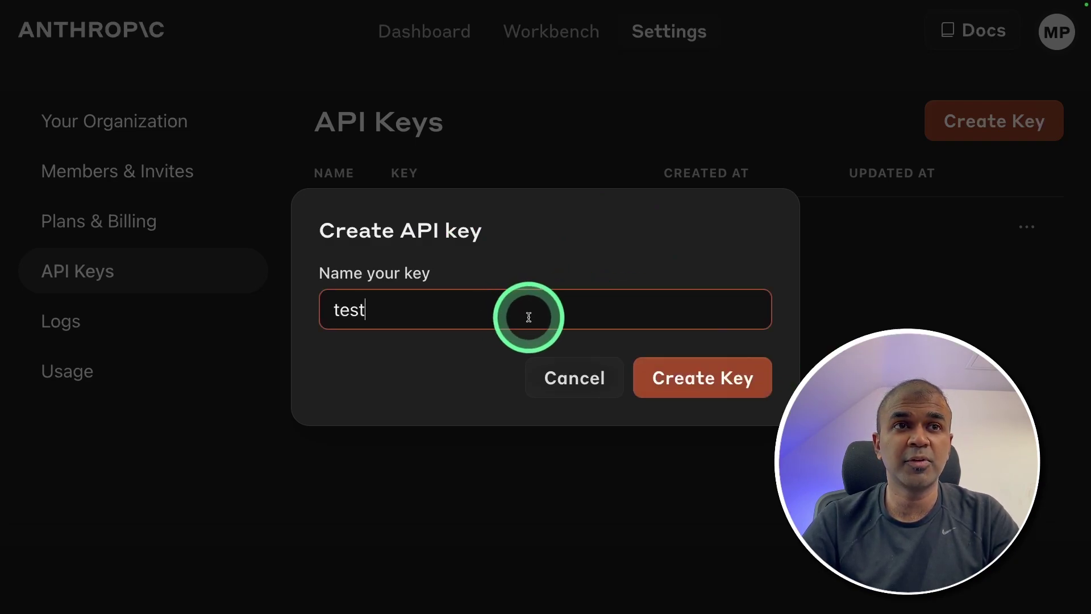
click(707, 384)
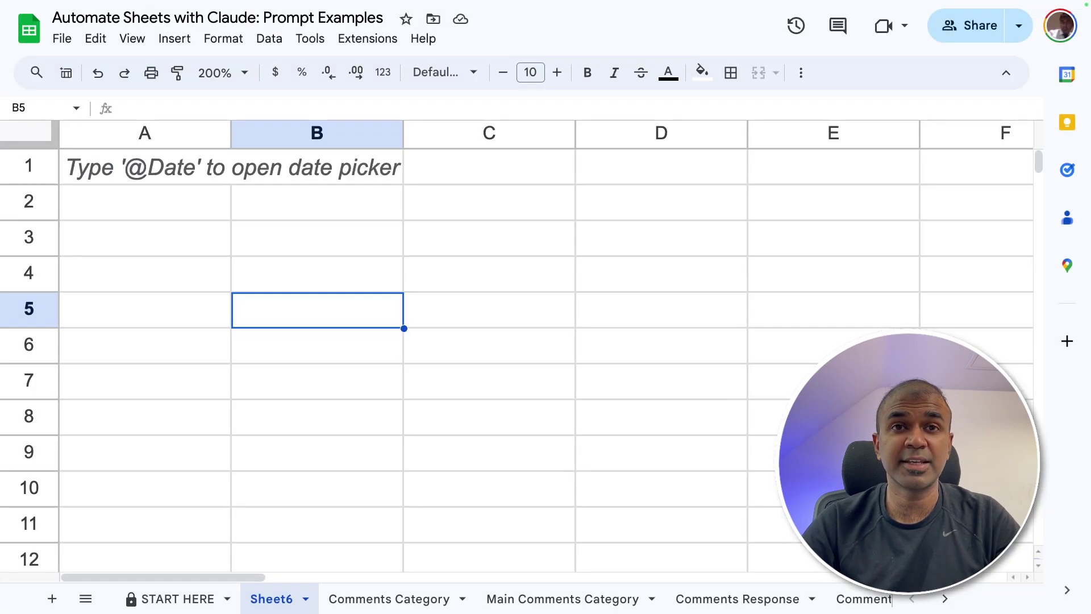
- Back in the spreadsheet, check the status in the Claude for Sheets sidebar and close it
click(368, 39)
click(392, 210)
click(628, 216)
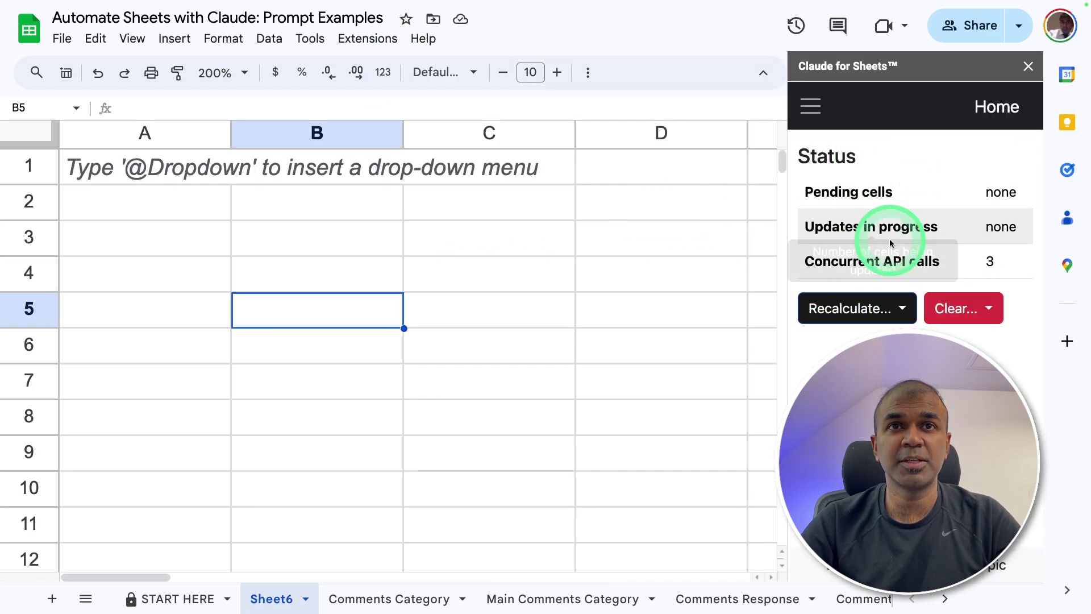
click(1028, 66)
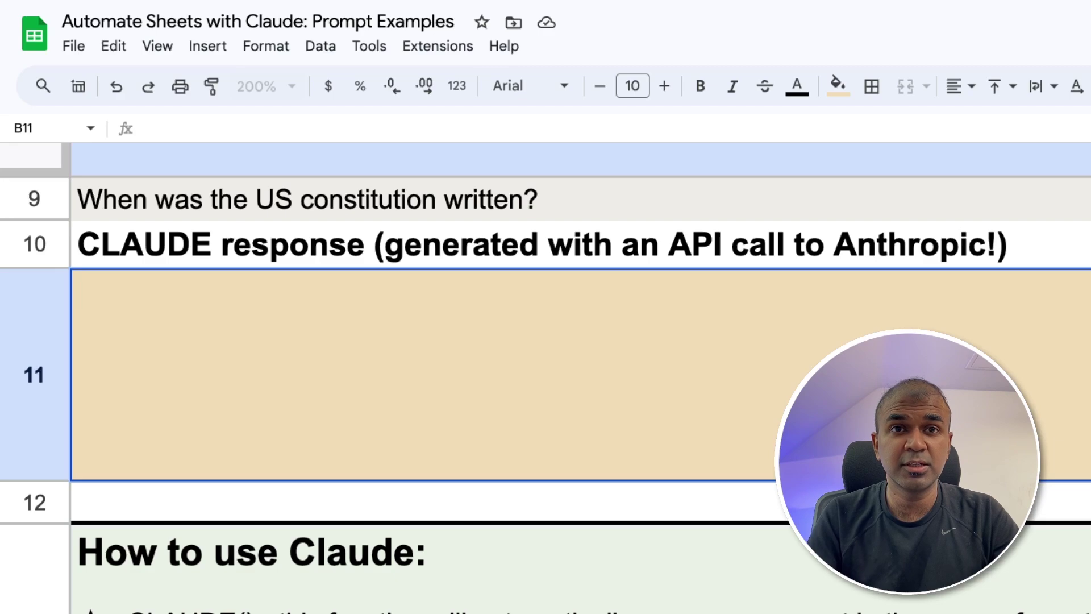
- Start a claude formula in B11 with B9 as the prompt and "claude-3-sonnet-20240229" as the model
text(=)
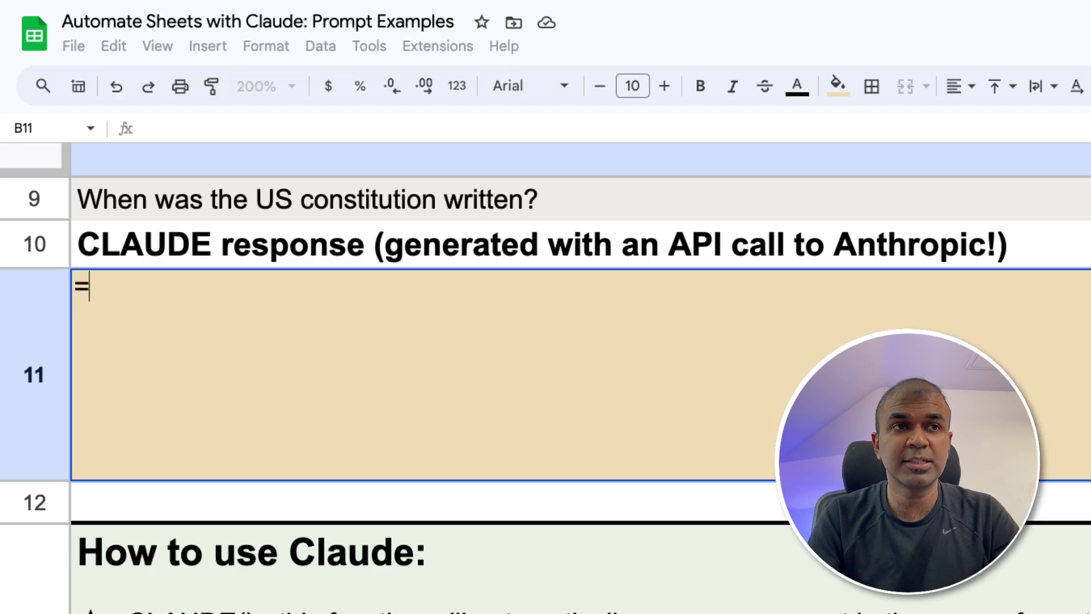
text(Claude)
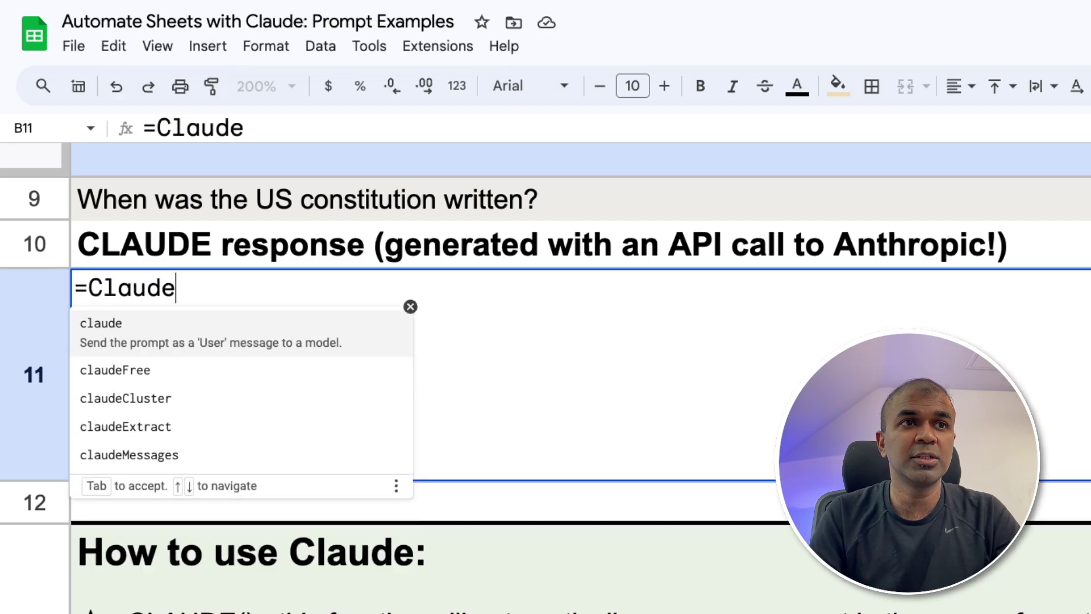
key(Tab)
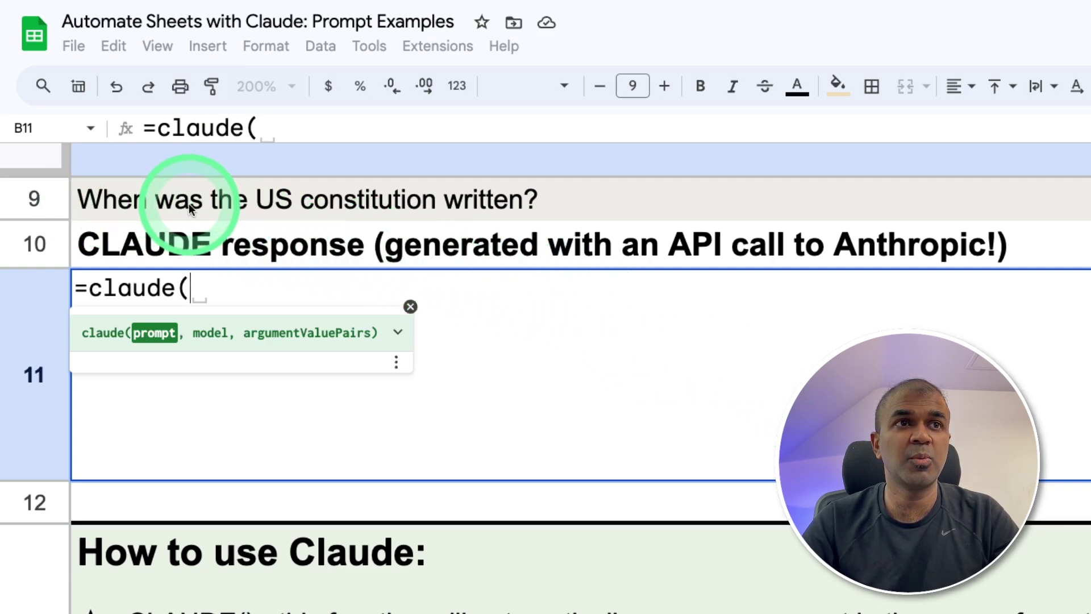
click(324, 209)
text(, )
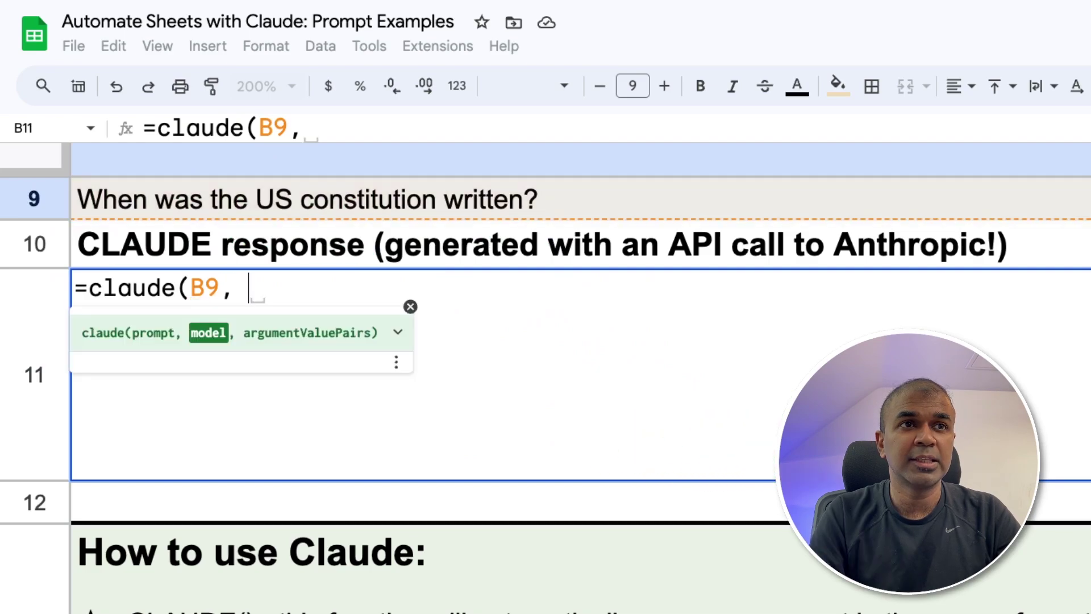
text(")
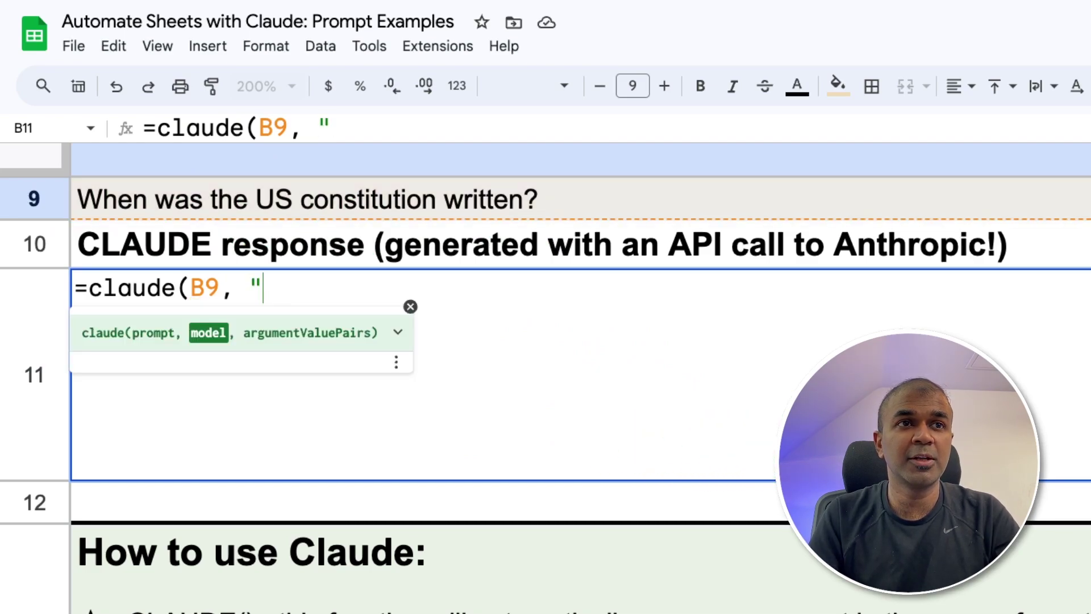
text(claude-3-sonnet-20240229")
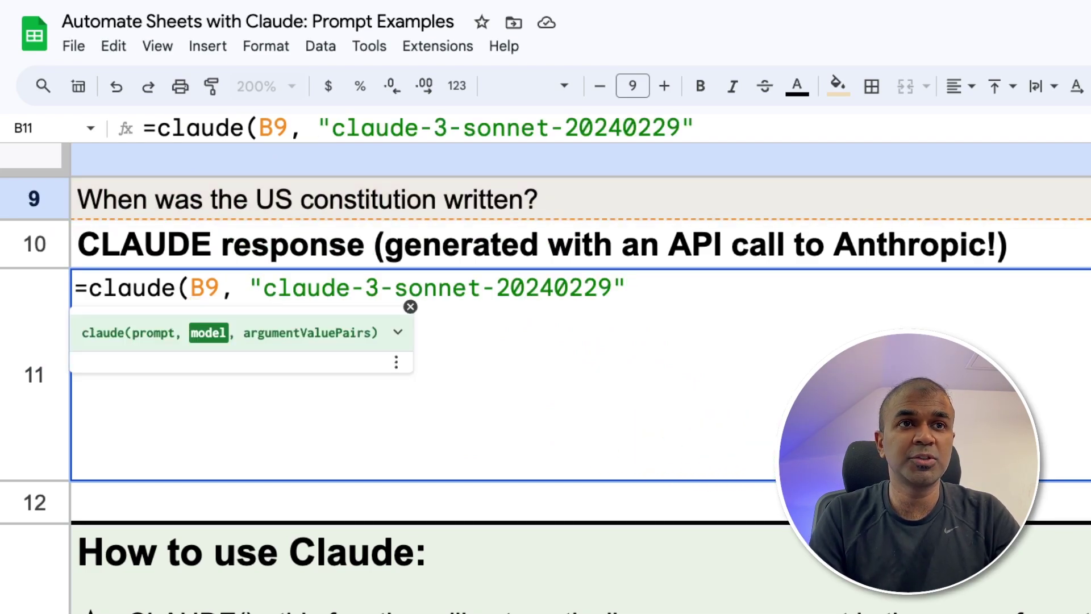
- Complete the B11 formula with the "temperature" argument set to 1 and run it
text(, ")
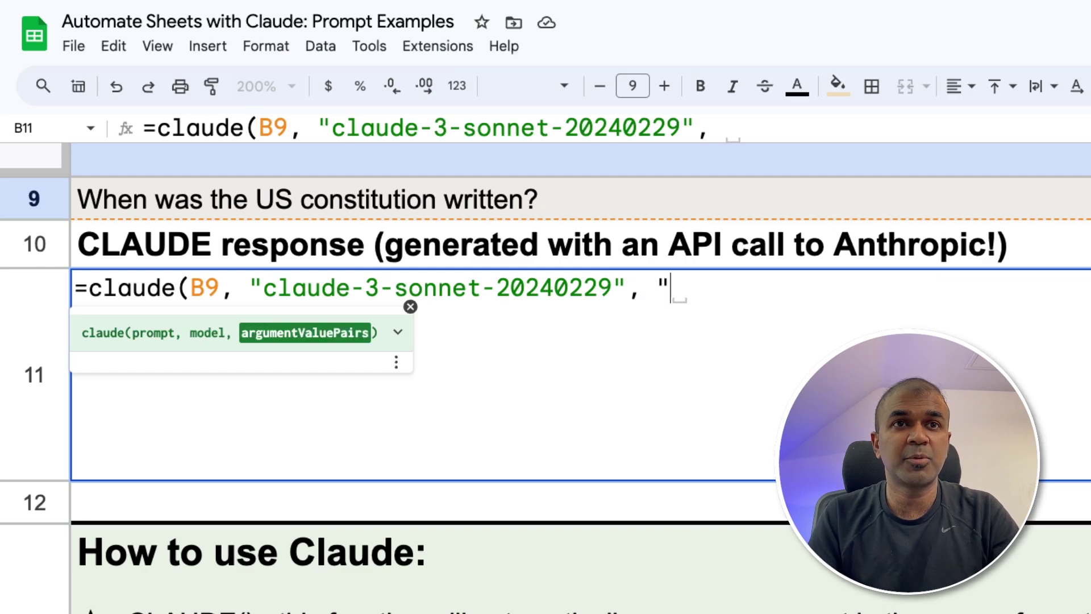
text(temperature", !)
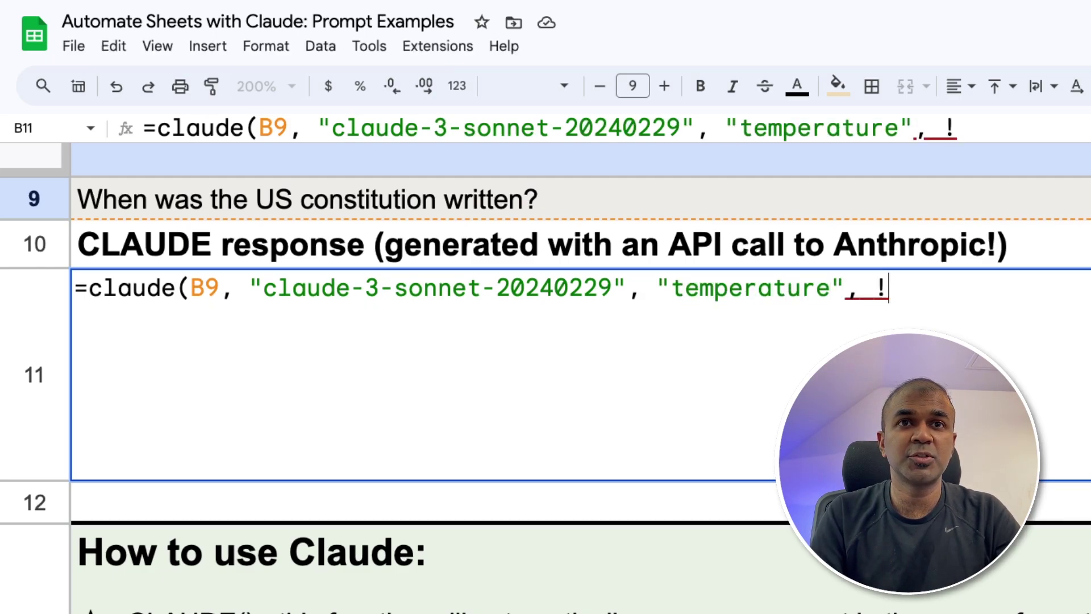
key(BackSpace)
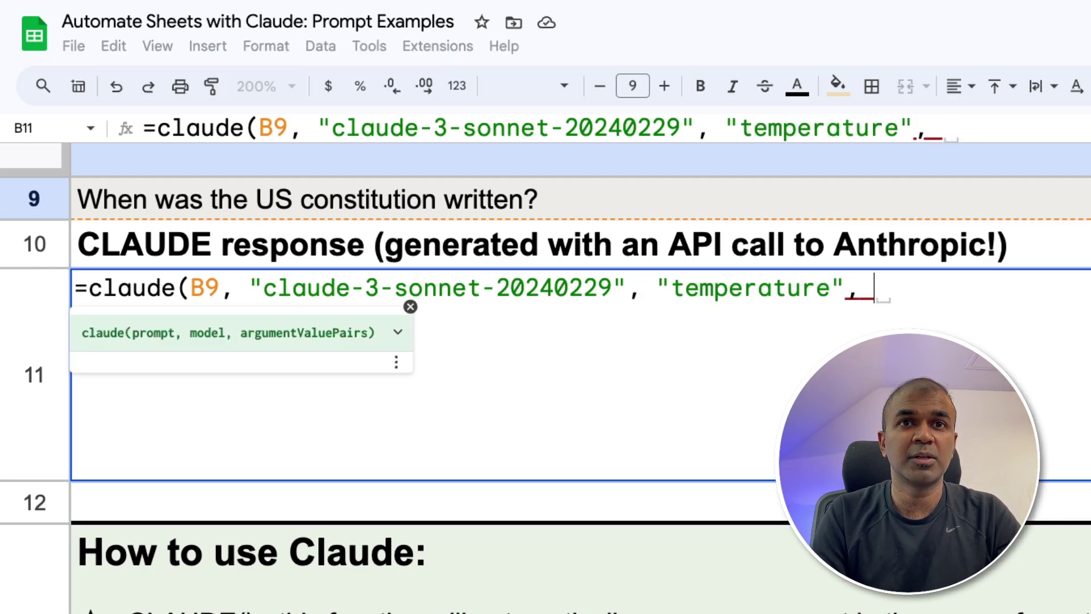
text(1))
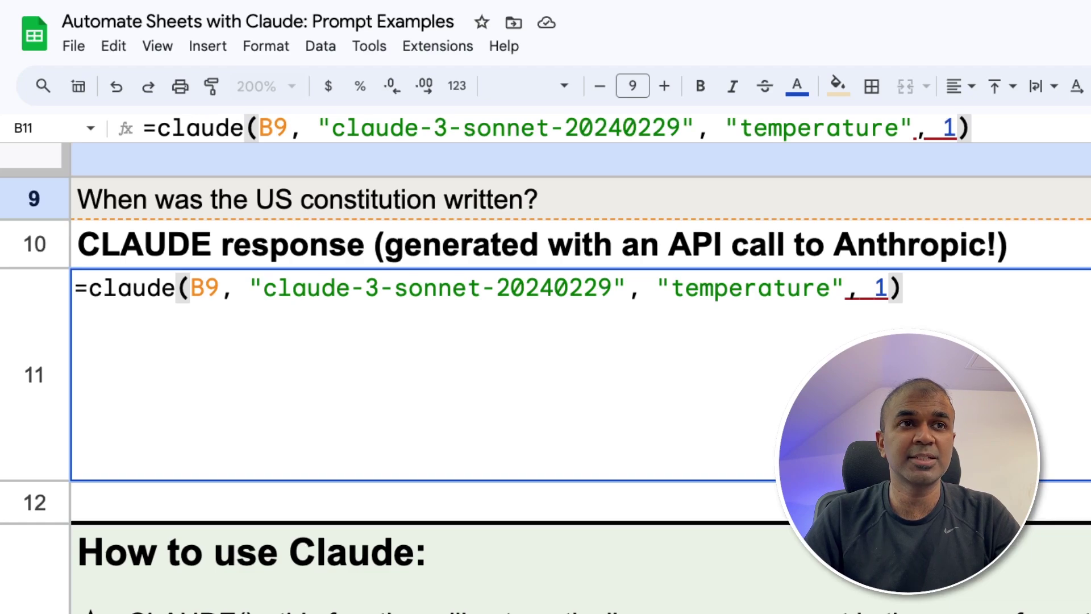
key(Return)
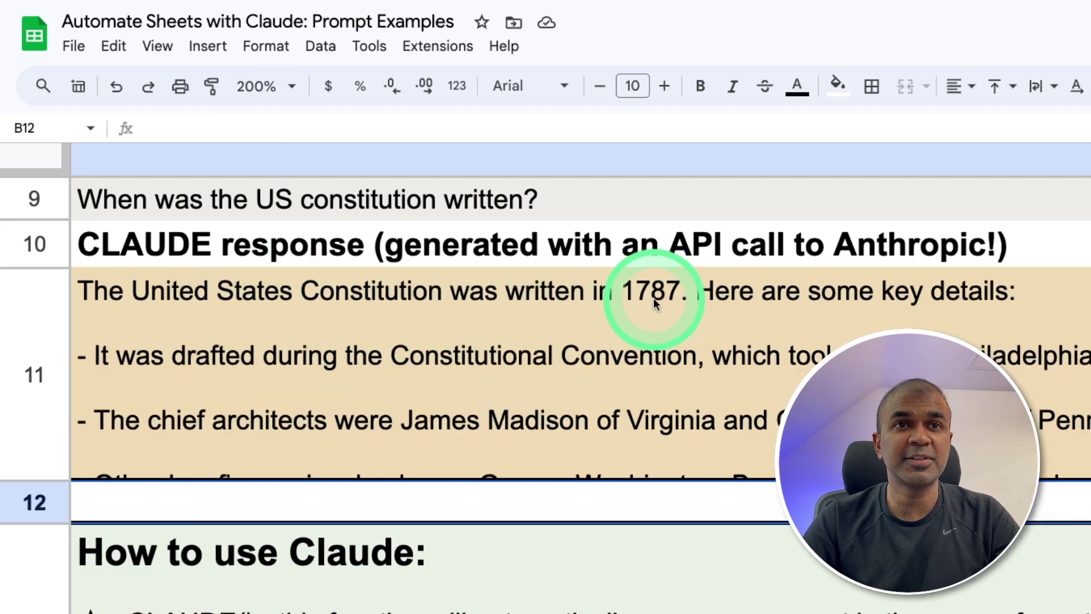
double_click(621, 391)
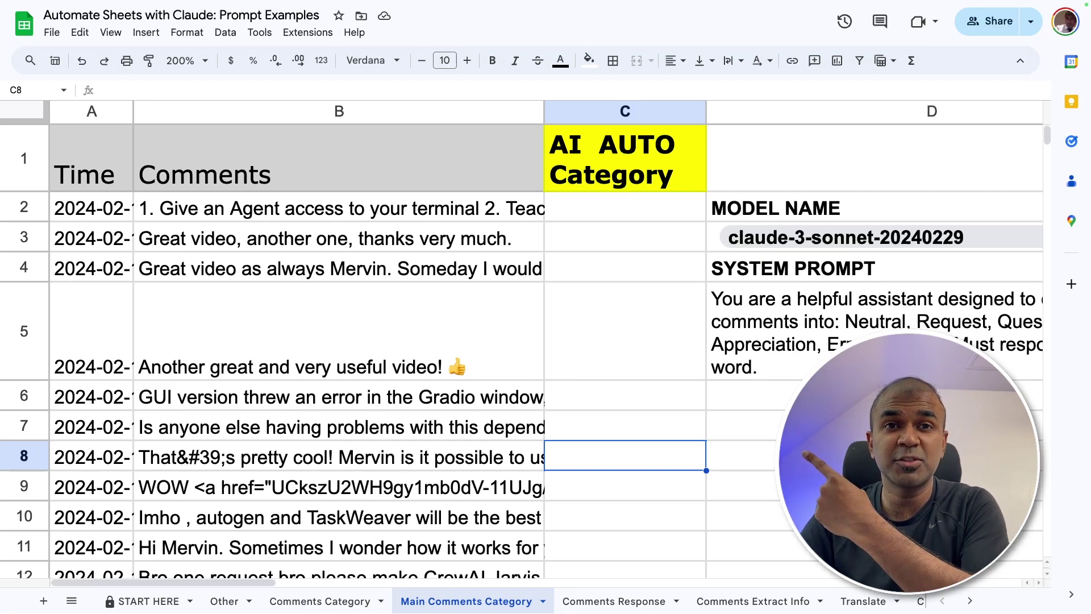
- Start a claude formula in C2 with the prompt "Classify this comment:" joined to the comment in B2
click(646, 224)
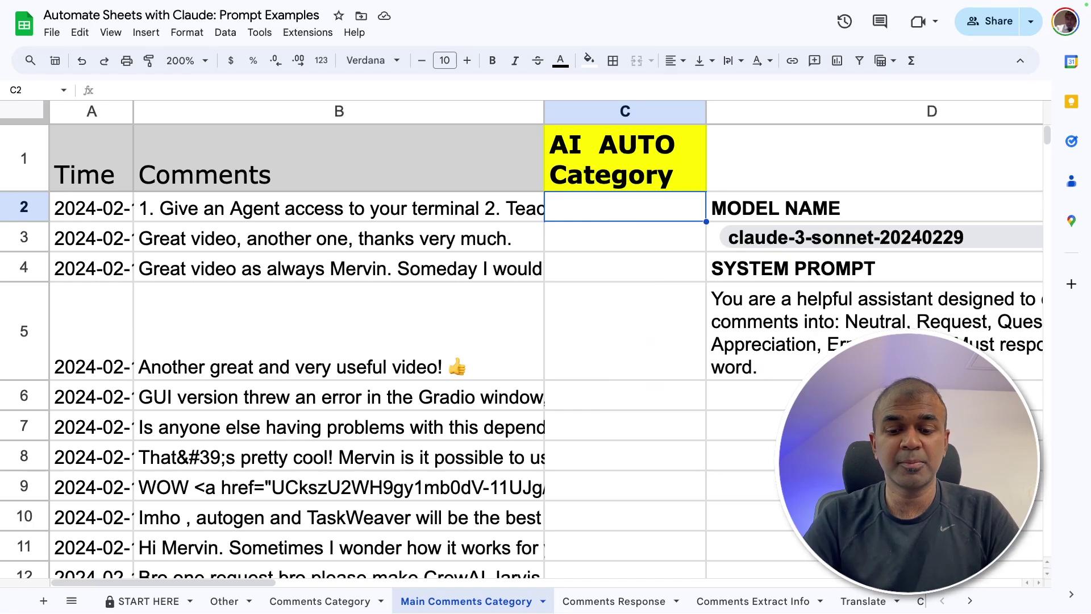
text(=claude()
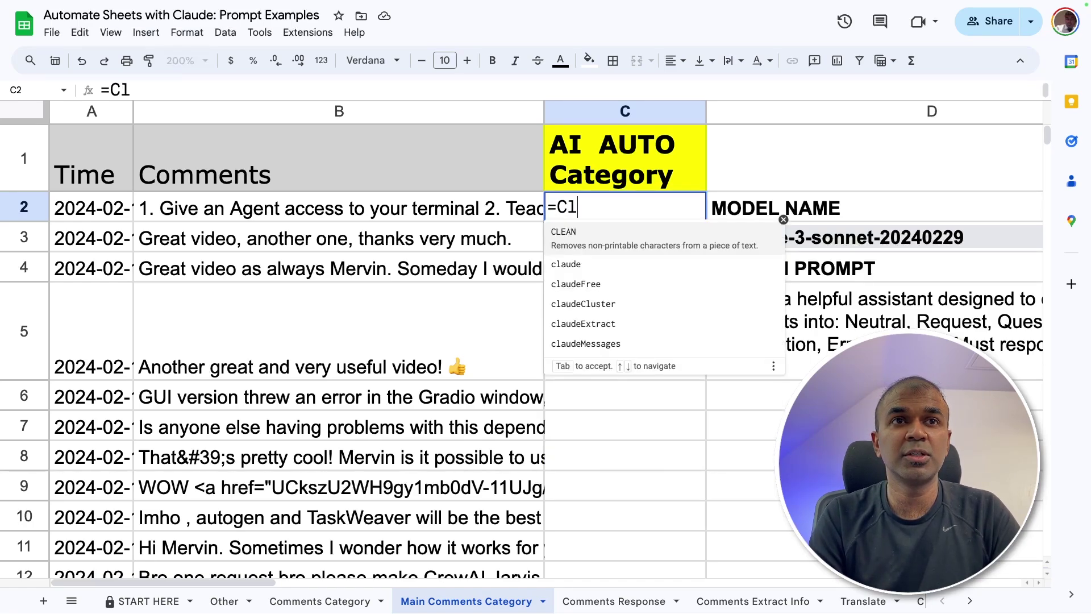
text("Cl)
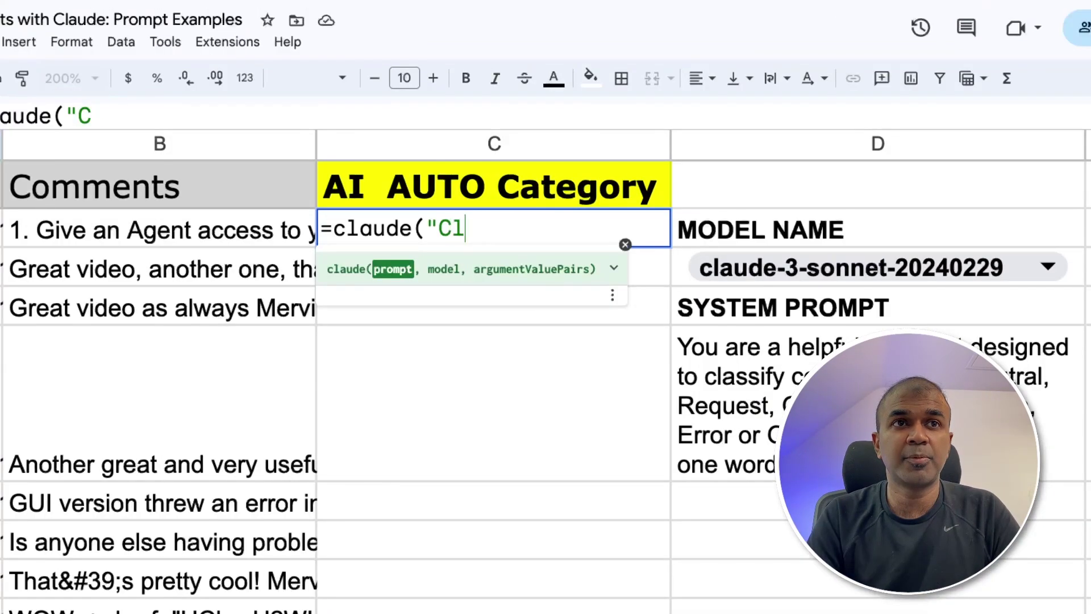
text(assify this )
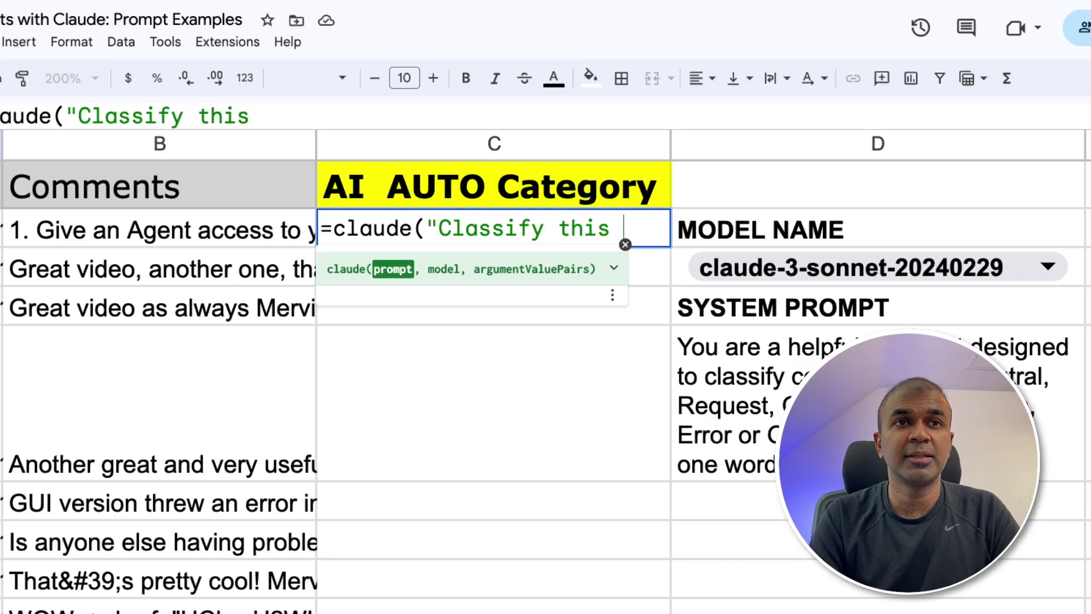
text(comment:")
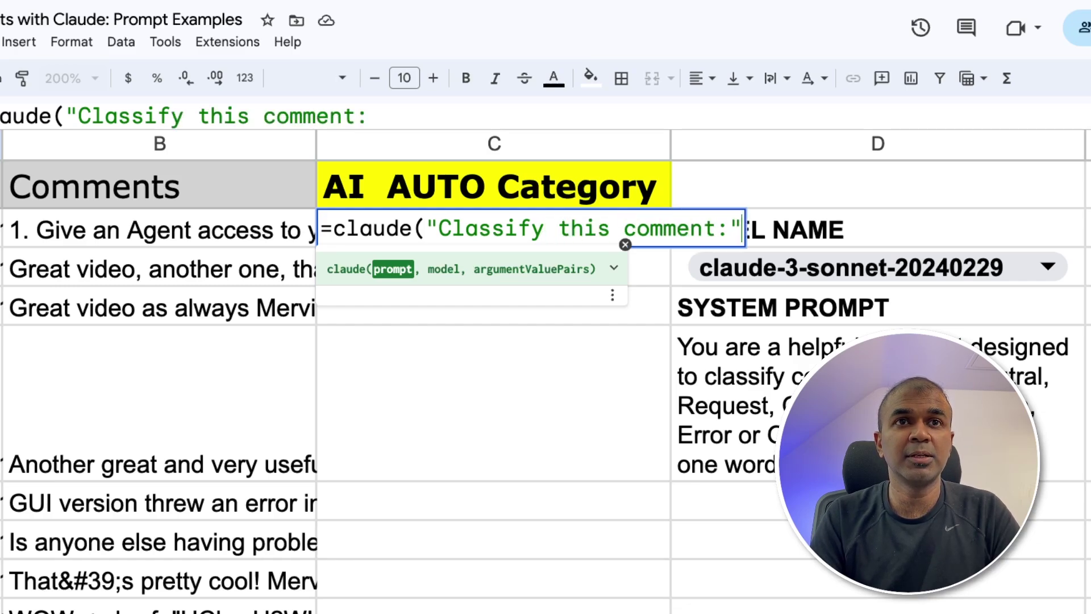
text(&)
click(171, 232)
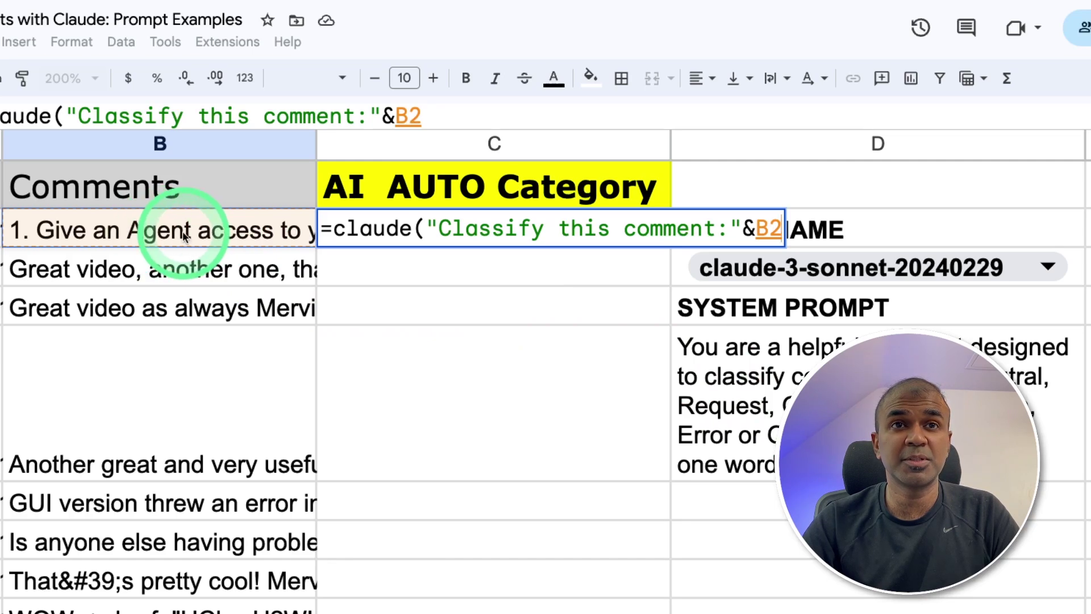
text(,)
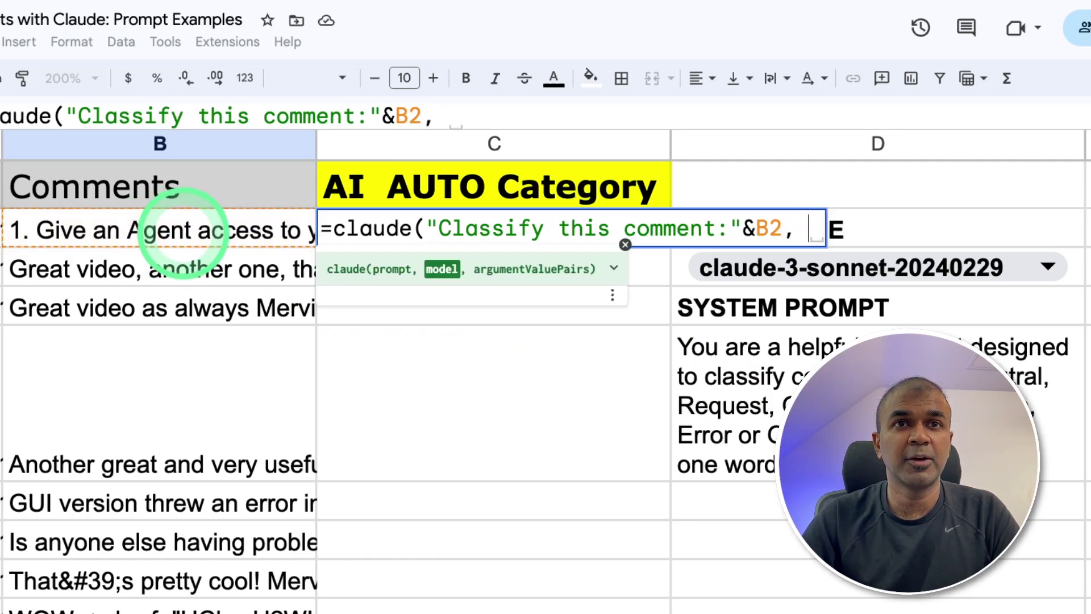
- Complete the C2 formula with D3 as the model and D5 as the "system" argument, and run it
click(1083, 281)
text(, D3,)
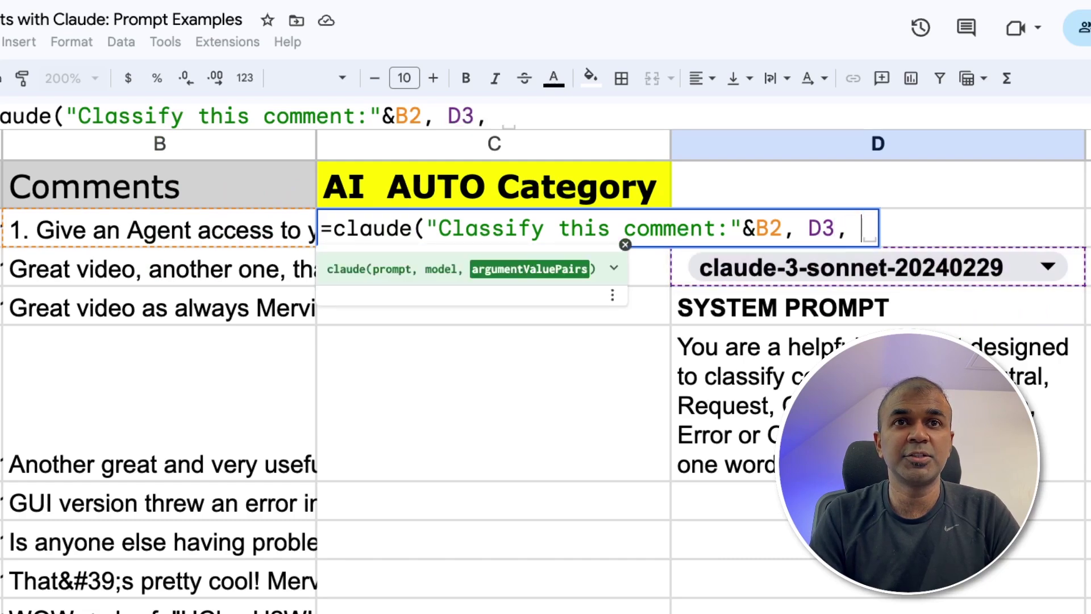
text("system")
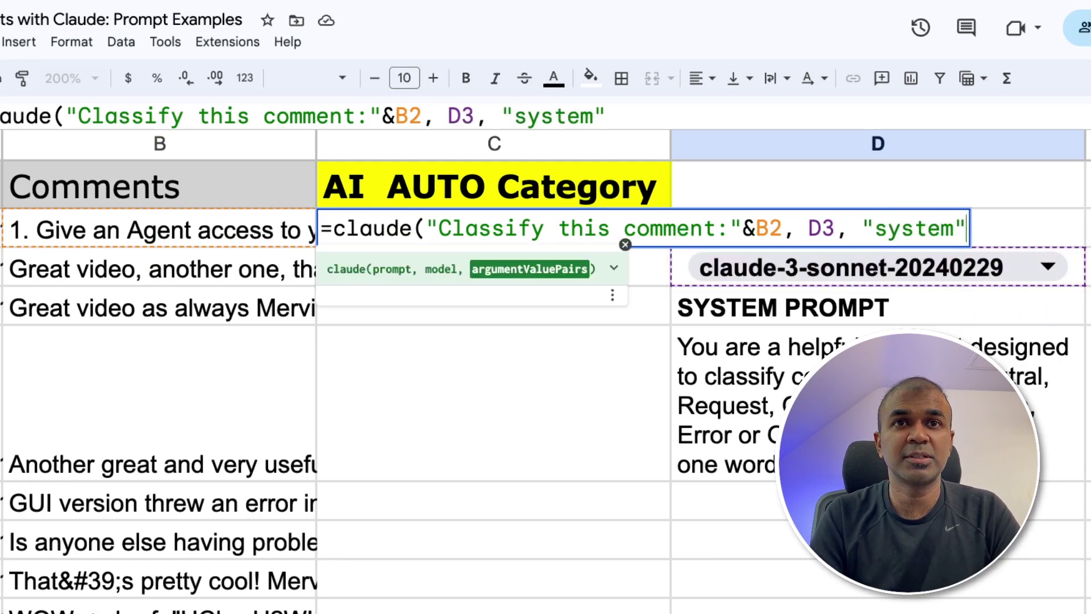
text(,)
click(740, 398)
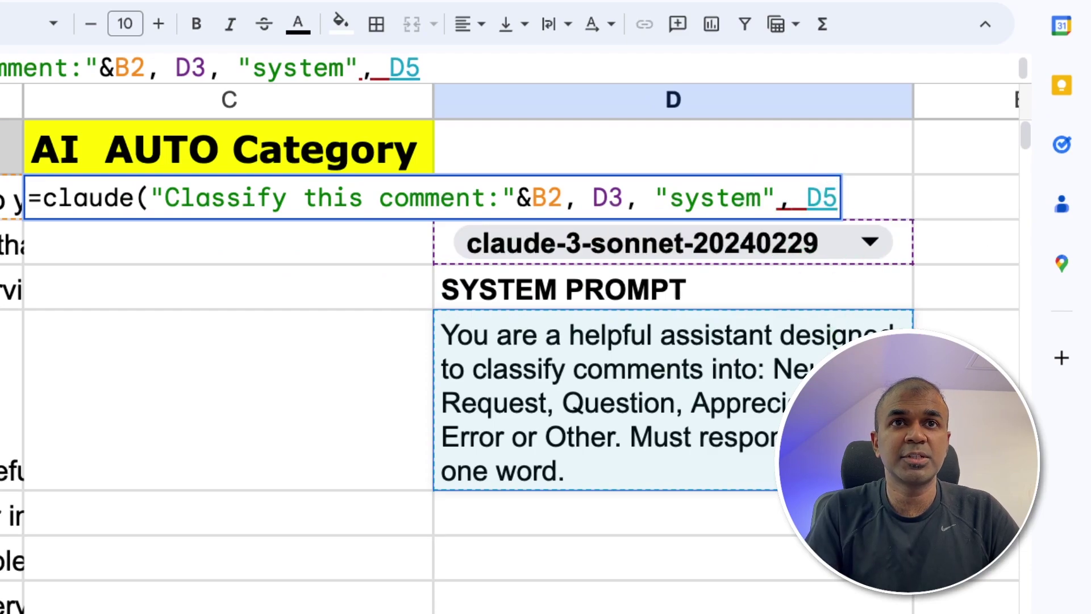
text())
key(Return)
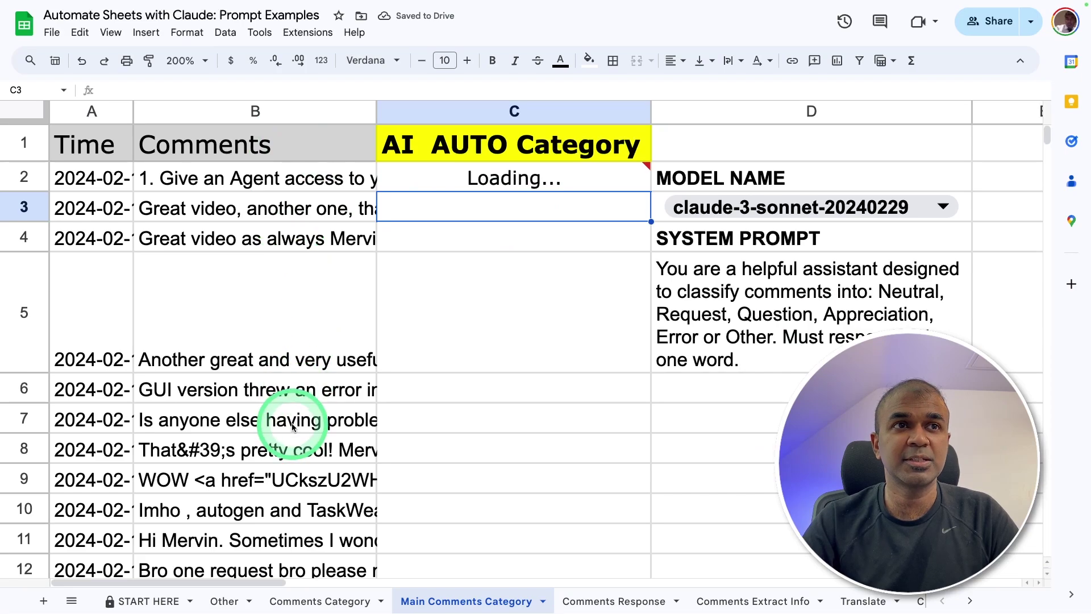
- Make the model and system prompt references in the C2 formula absolute as $D$3 and $D$5, and rerun it
key(Up)
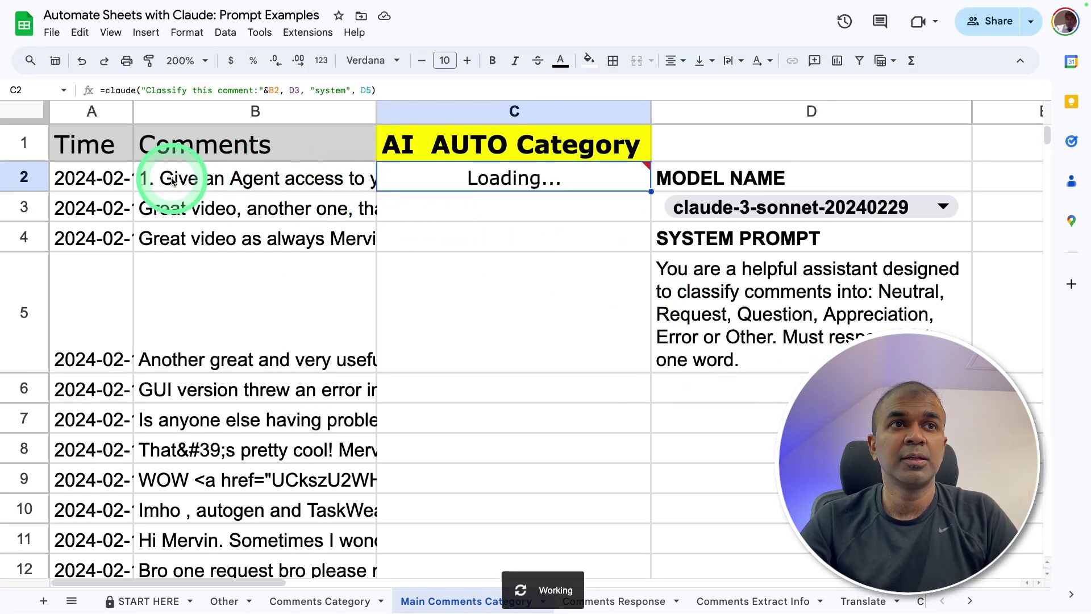
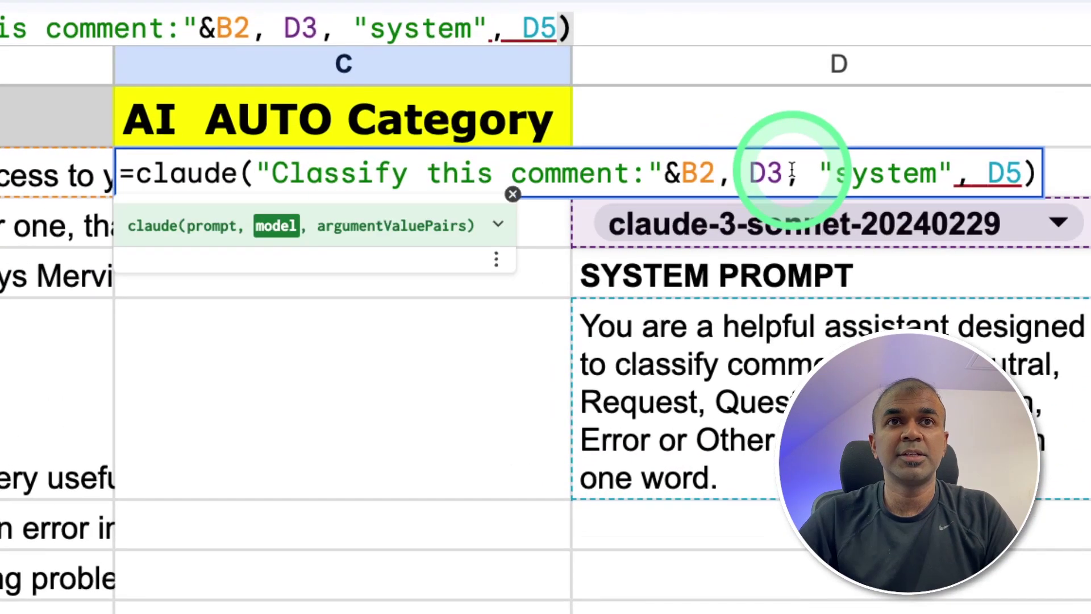
key(F4)
text($D$)
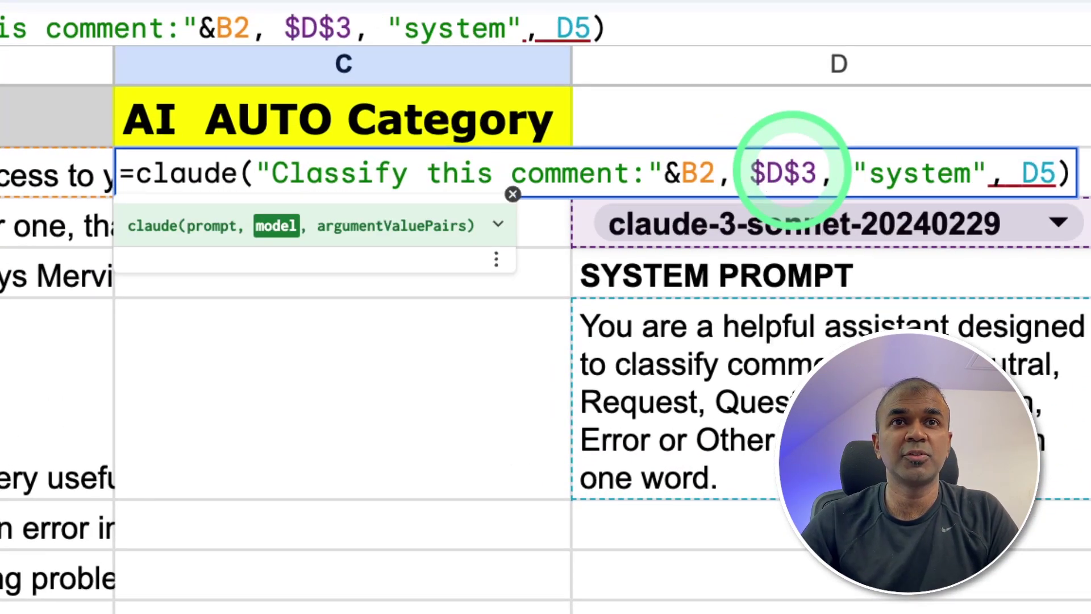
mouse_move(1032, 172)
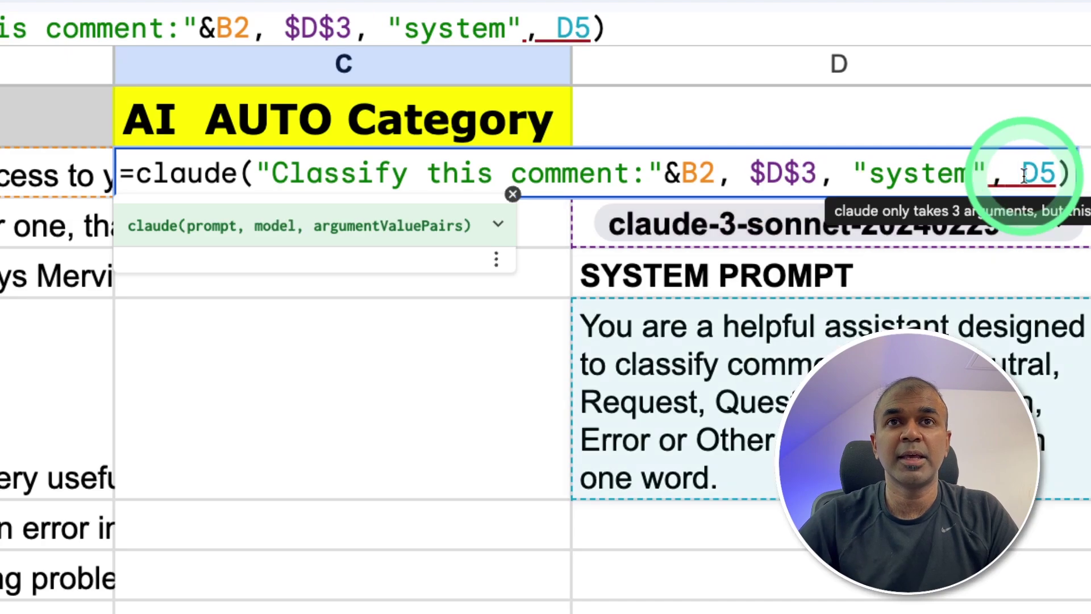
text($D$)
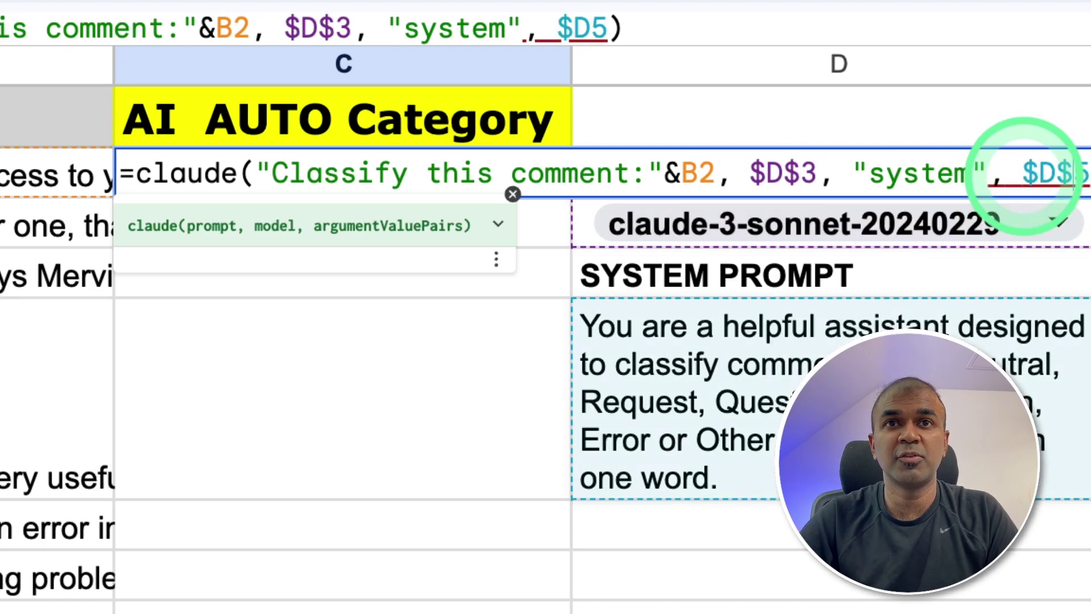
key(Return)
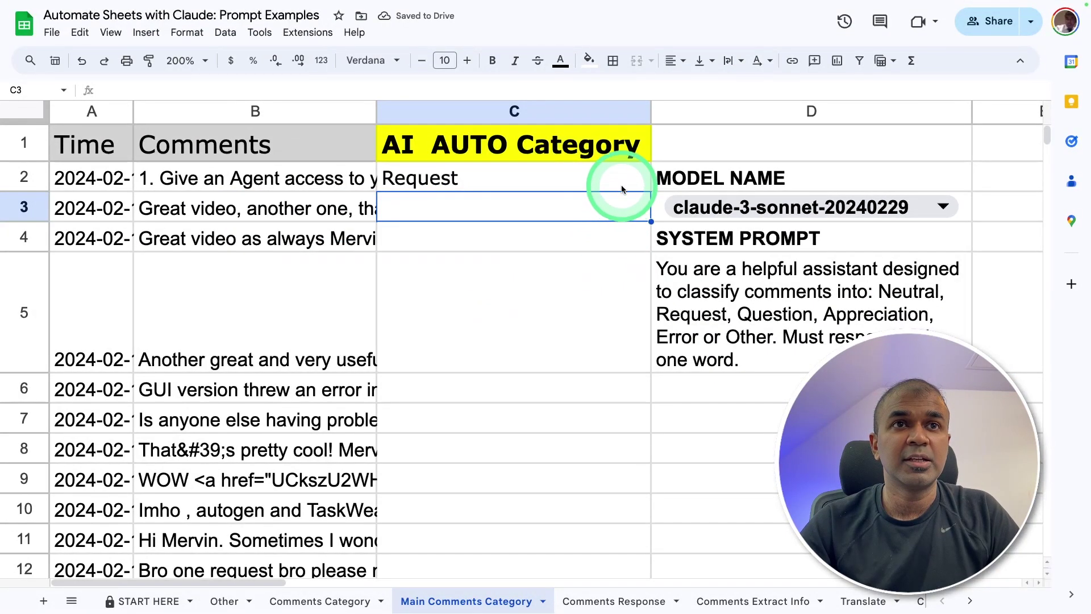
- Fill the C2 classification formula down to C9 and check the categories in C4, C5 and C8
click(622, 189)
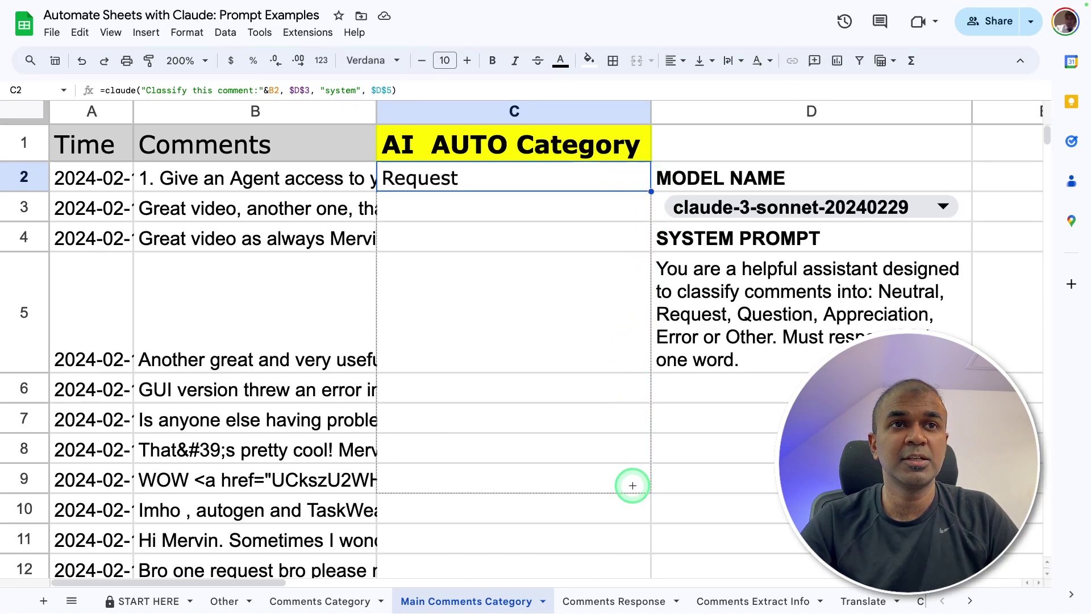
drag(633, 487, 633, 488)
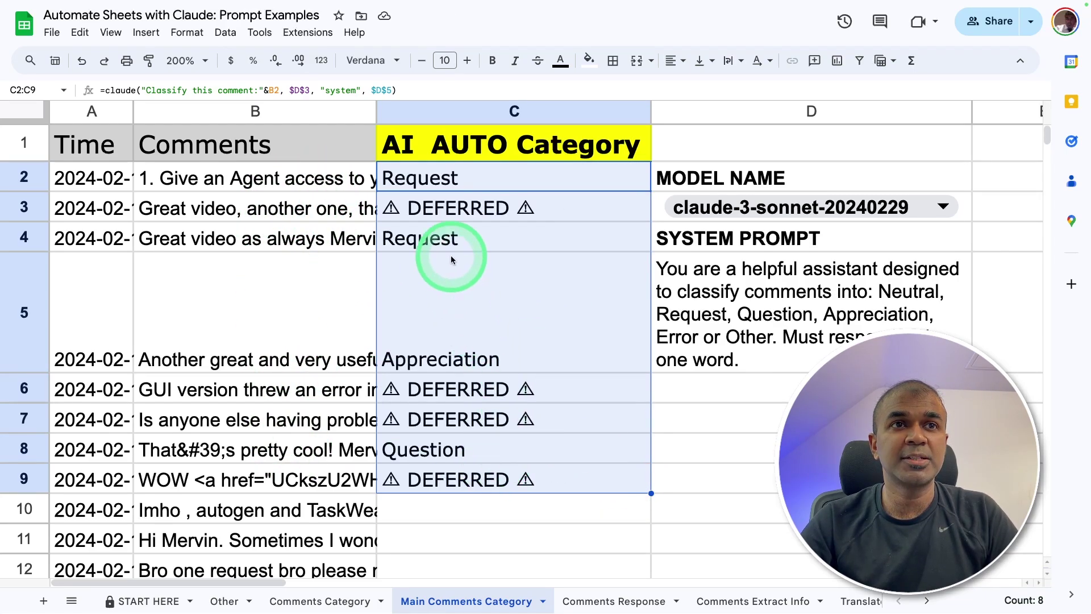
click(443, 243)
click(451, 341)
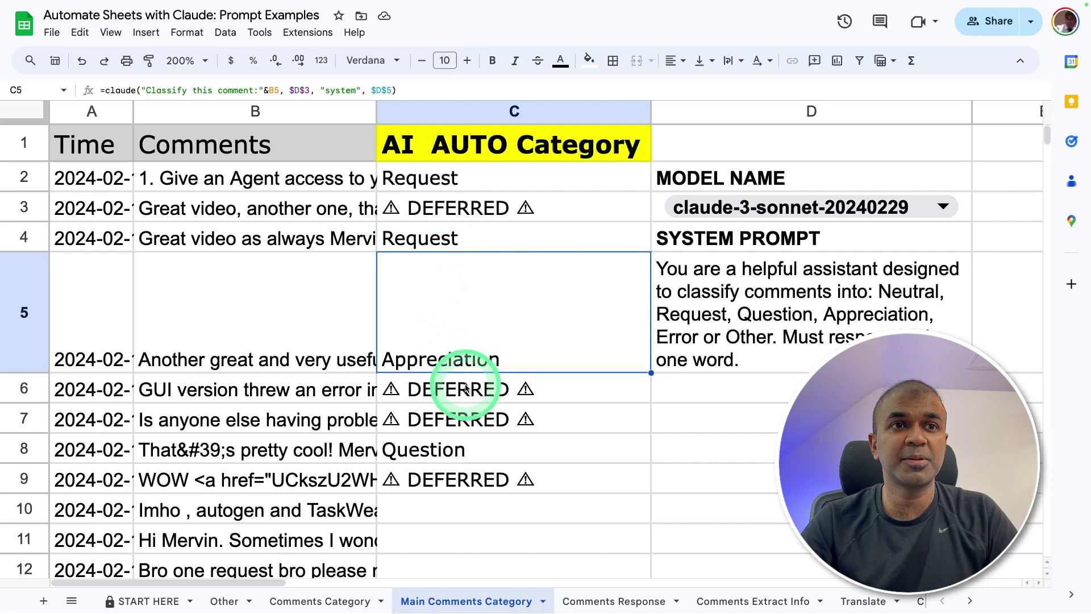
click(450, 449)
- Recalculate the deferred cells C3, C6, C7 and C9 together with Claude for Sheets
click(452, 204)
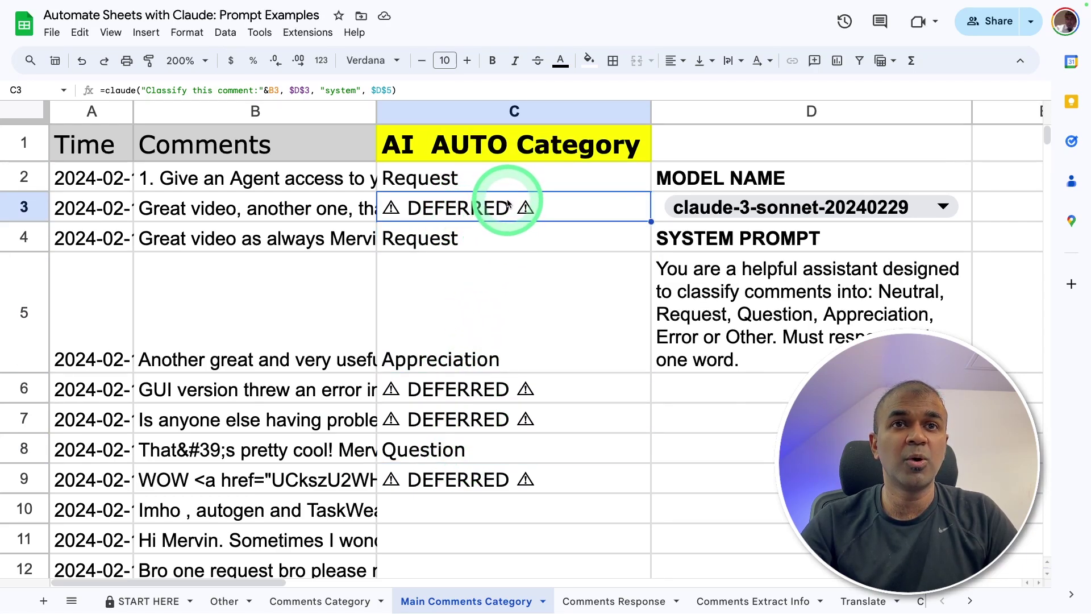
ctrl+click(499, 390)
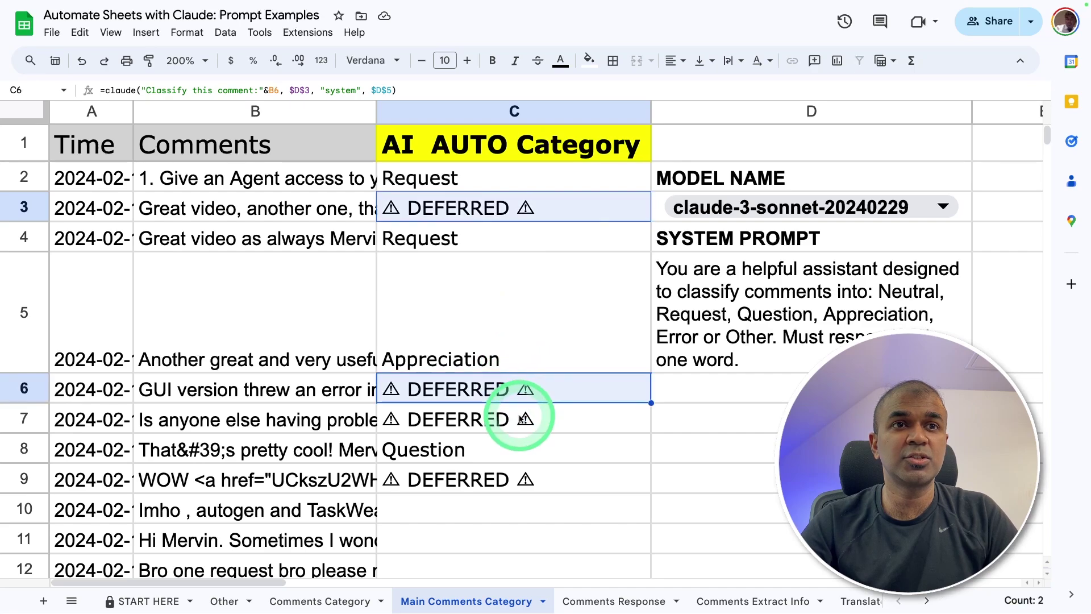
ctrl+click(520, 418)
ctrl+click(505, 476)
click(305, 35)
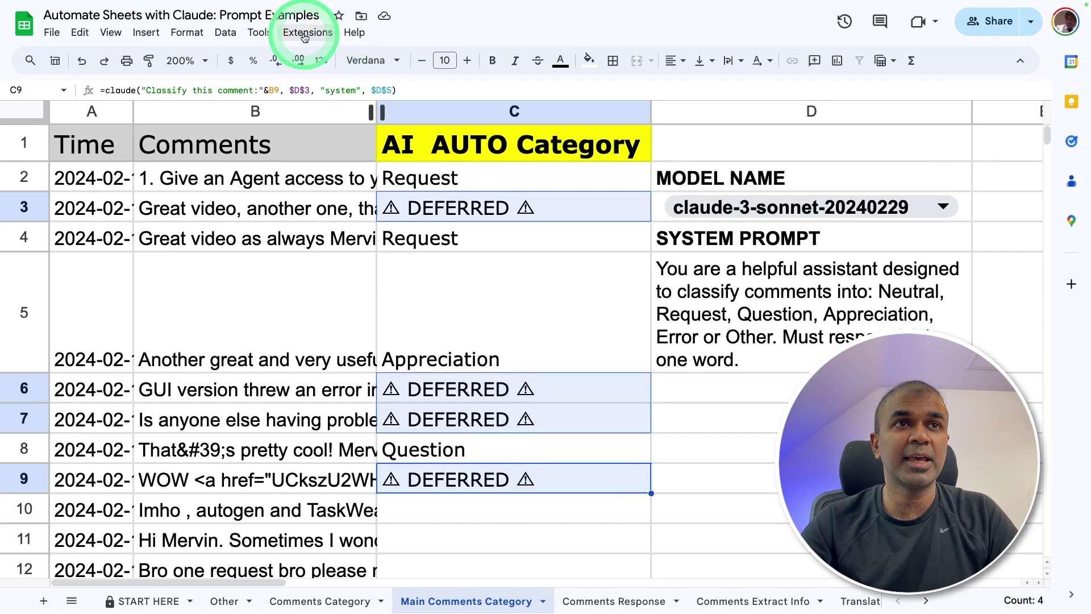
click(356, 169)
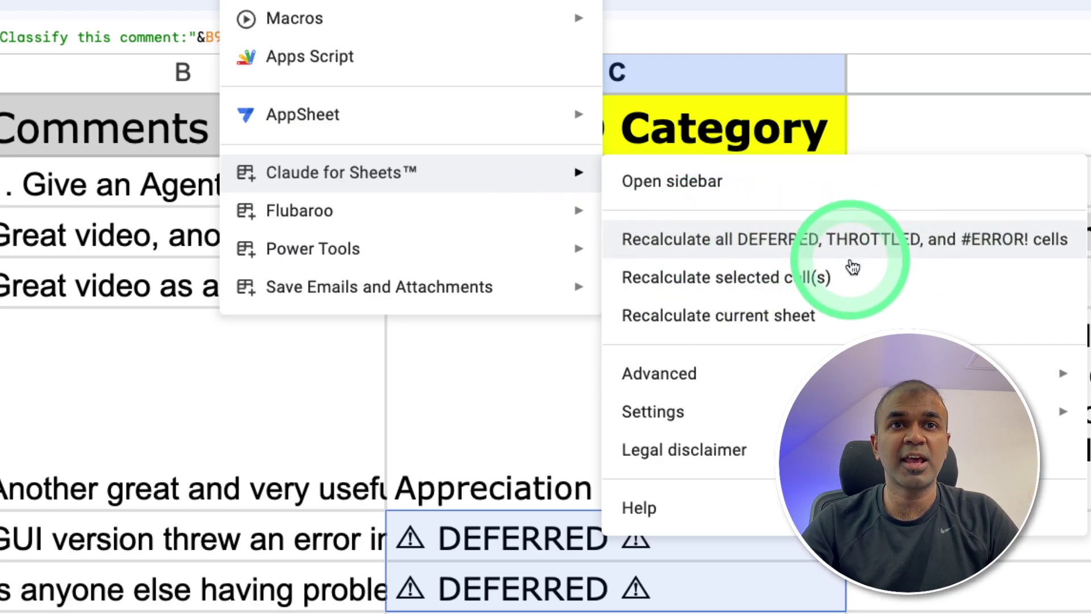
click(738, 278)
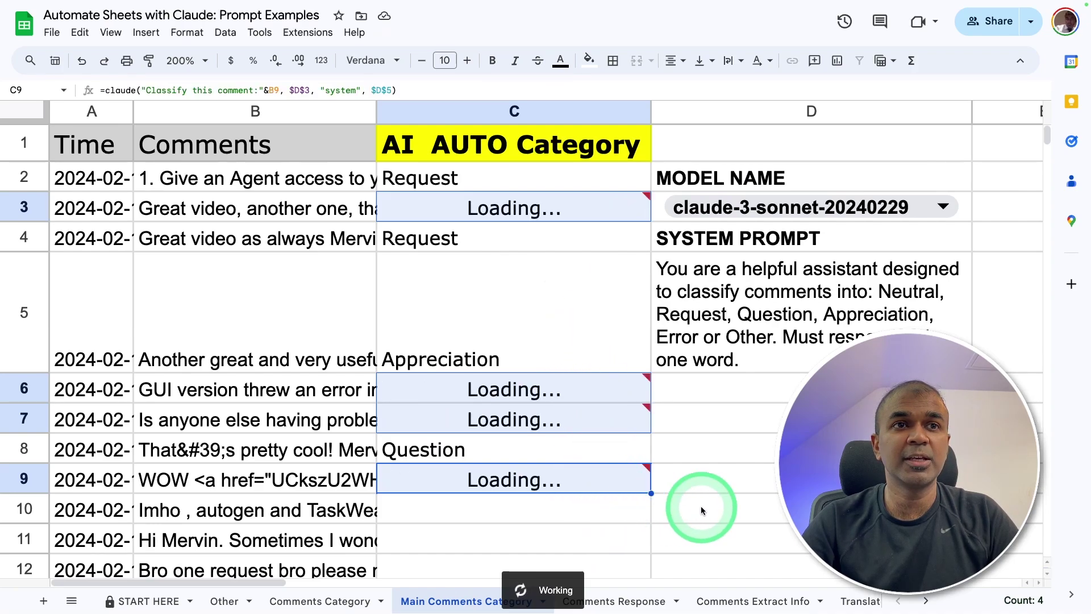
- Recalculate only the remaining deferred cell C7 with Claude for Sheets
click(514, 420)
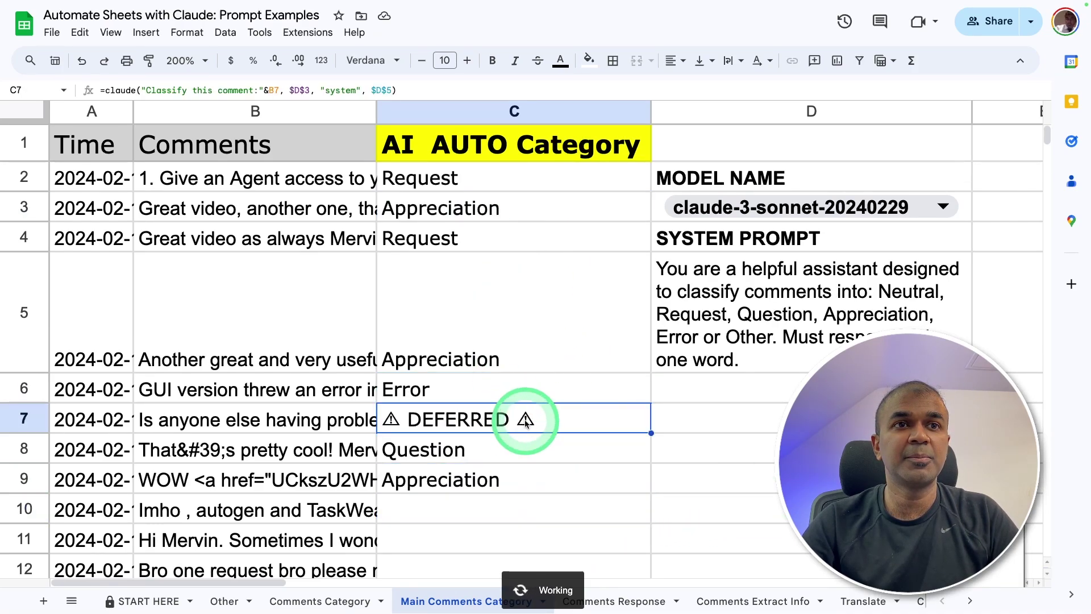
click(308, 32)
mouse_move(350, 171)
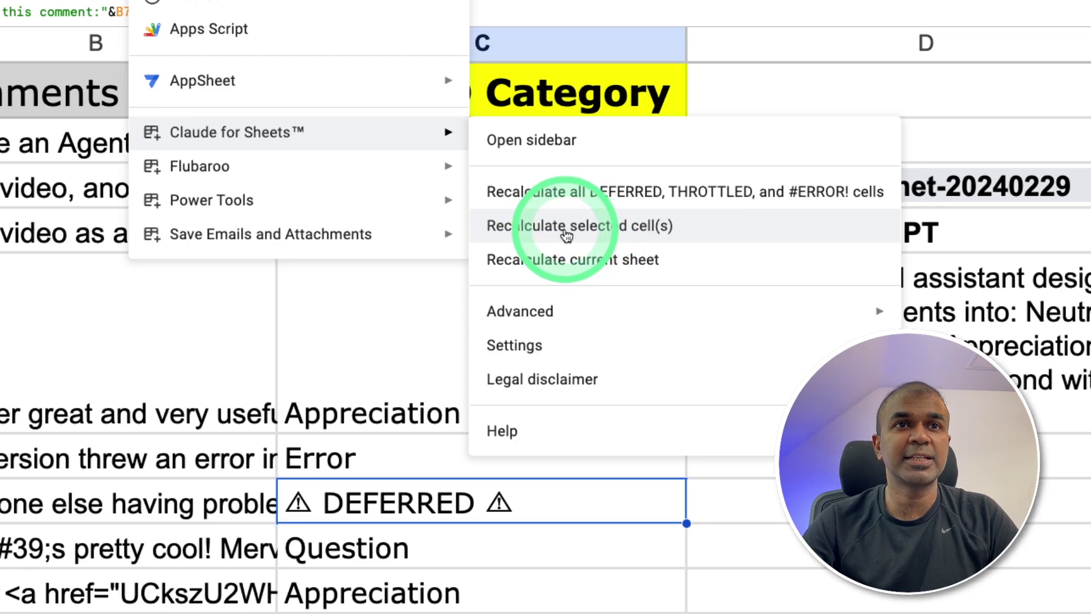
click(566, 235)
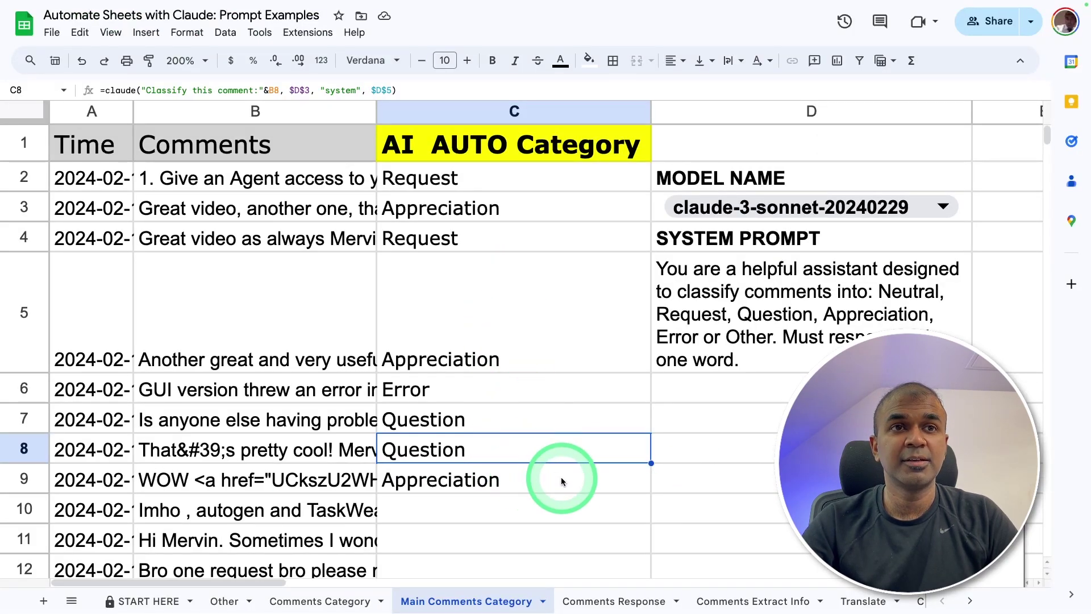
- Try filling the classification formula from C9 down to C15, and undo the fill
scroll(562, 480, down, 3)
click(585, 391)
drag(652, 396, 635, 574)
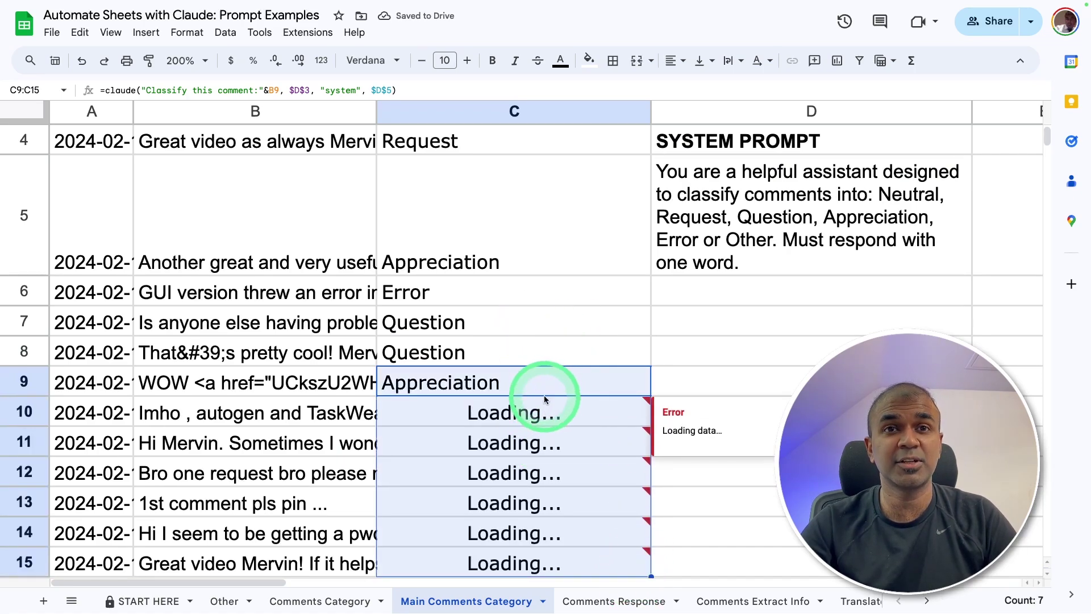
key(ctrl+z)
scroll(544, 394, up, 3)
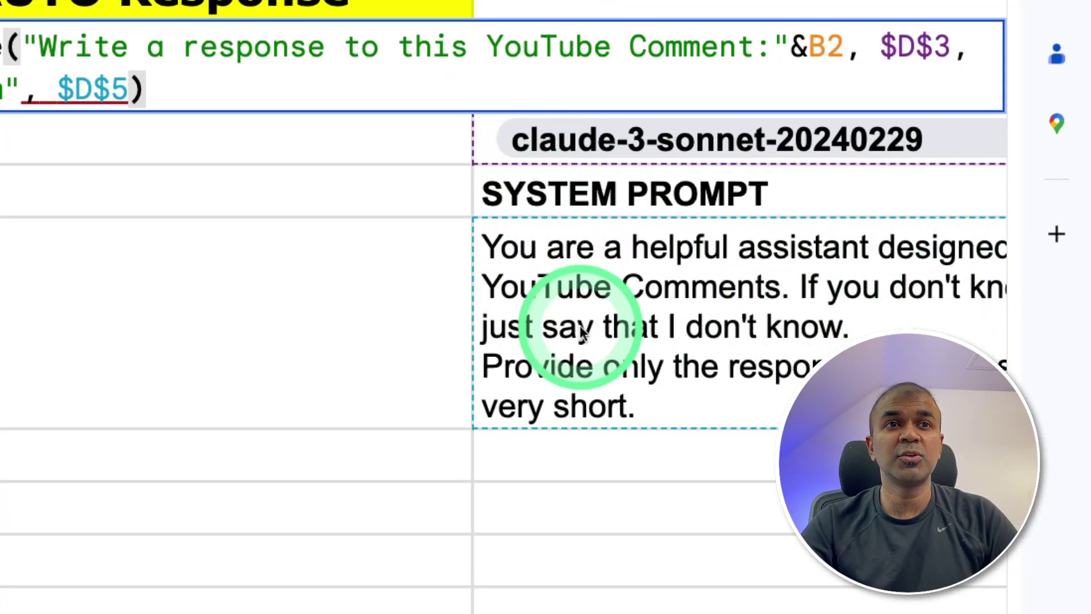
- Confirm the YouTube comment response formula in C2 of the Comments Response sheet and fill it down to C8
scroll(762, 362, down, 1)
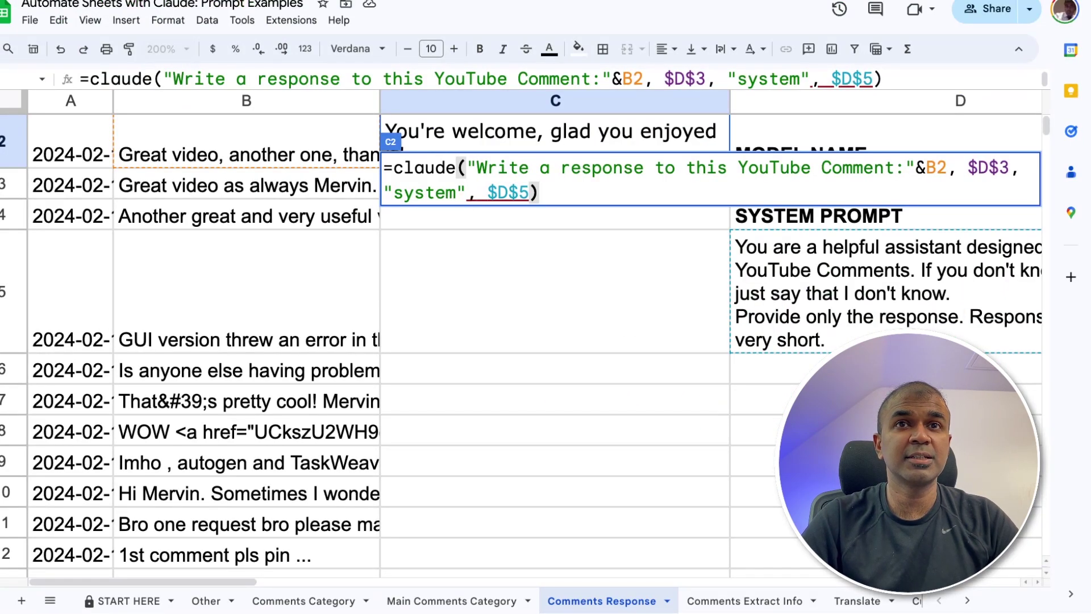
key(Return)
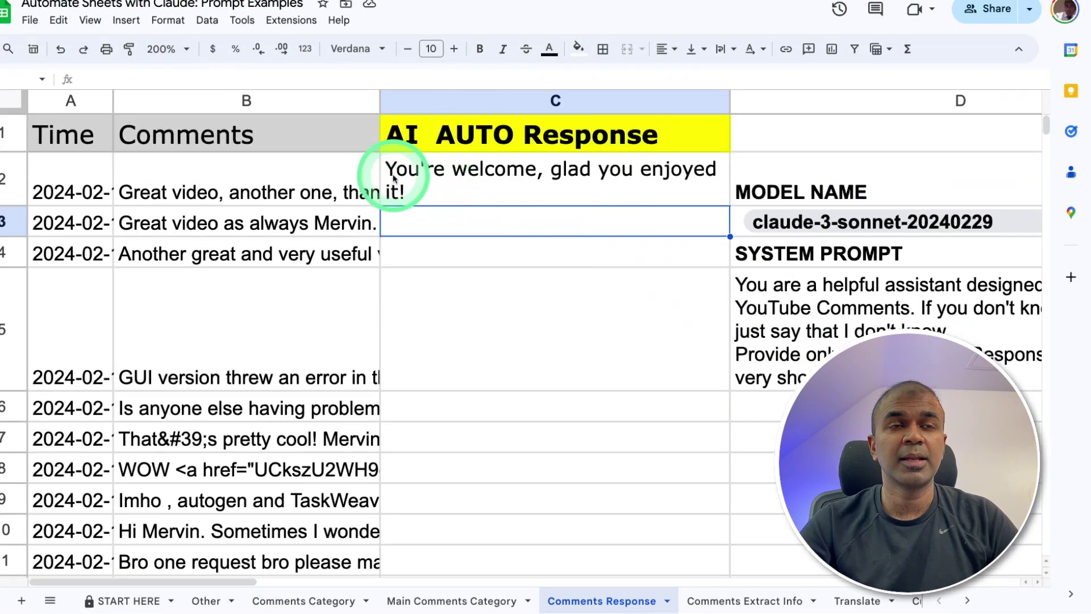
click(547, 184)
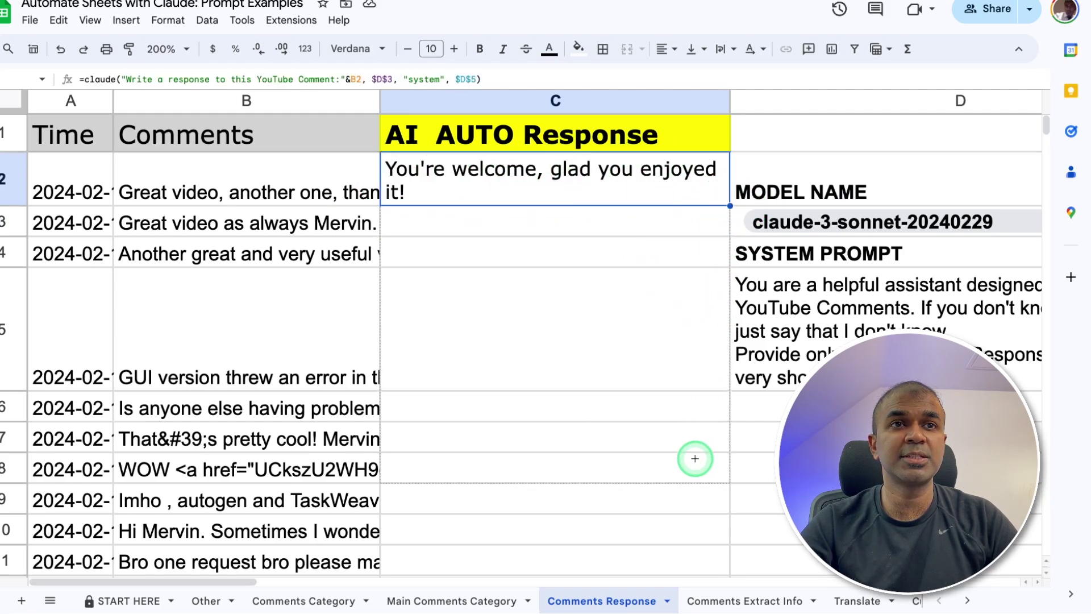
drag(695, 458, 695, 456)
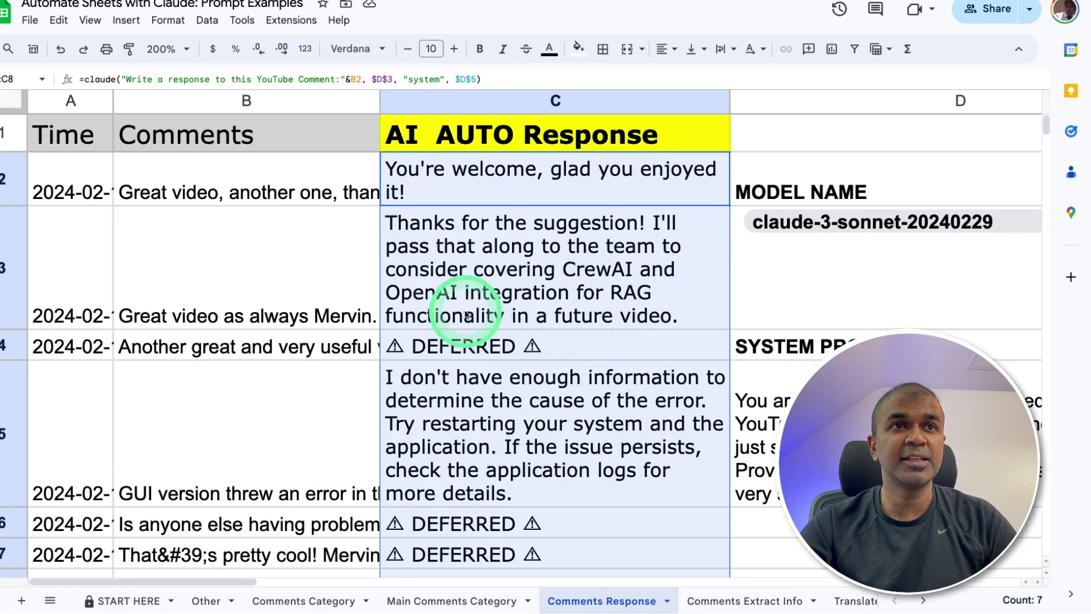
- Recalculate the selected comment response cells C2 to C8 with Claude for Sheets
click(292, 23)
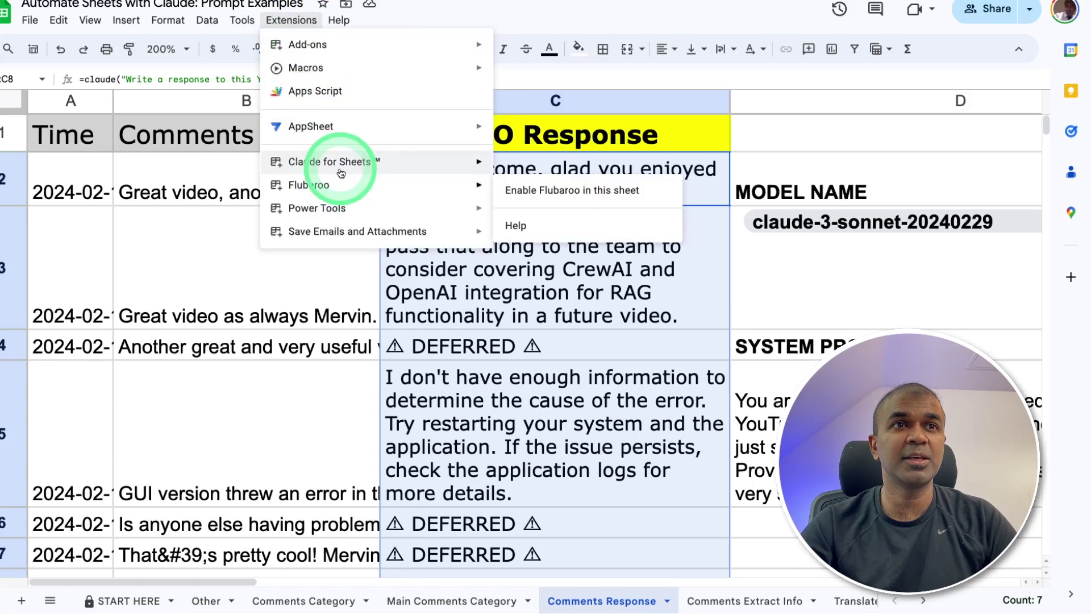
mouse_move(347, 163)
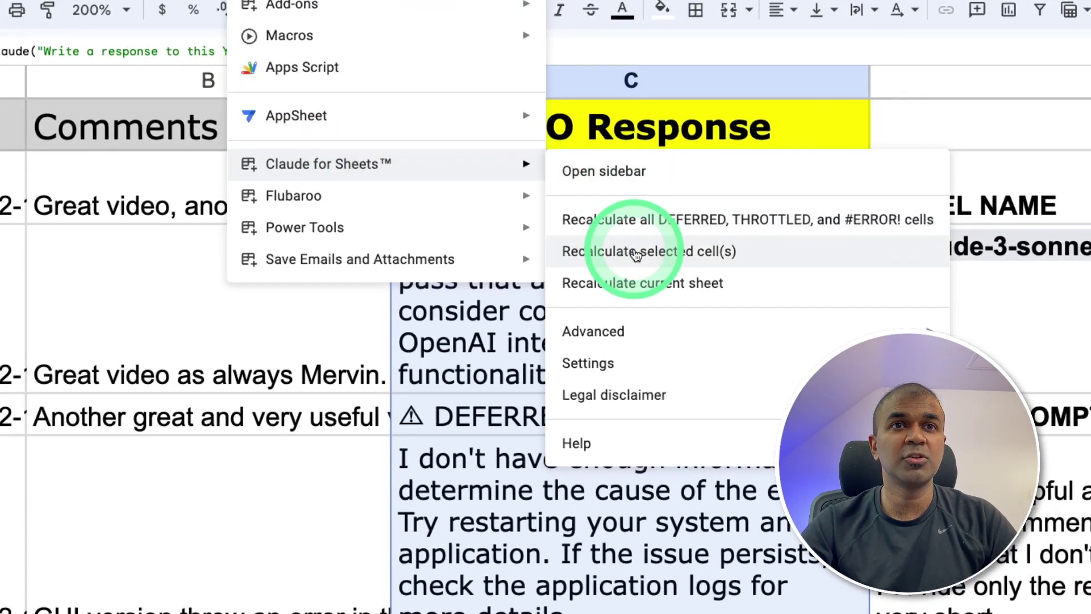
click(625, 243)
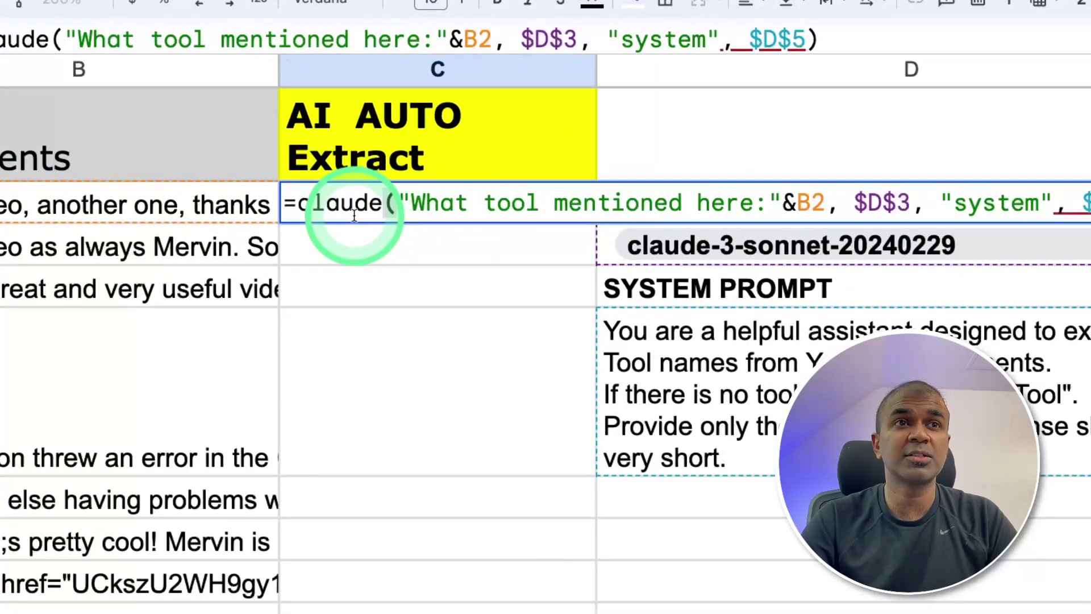
- Confirm the tool extraction formula in C2 of the Comments Extract Info sheet and fill it down the comment rows
click(292, 216)
click(437, 215)
click(593, 206)
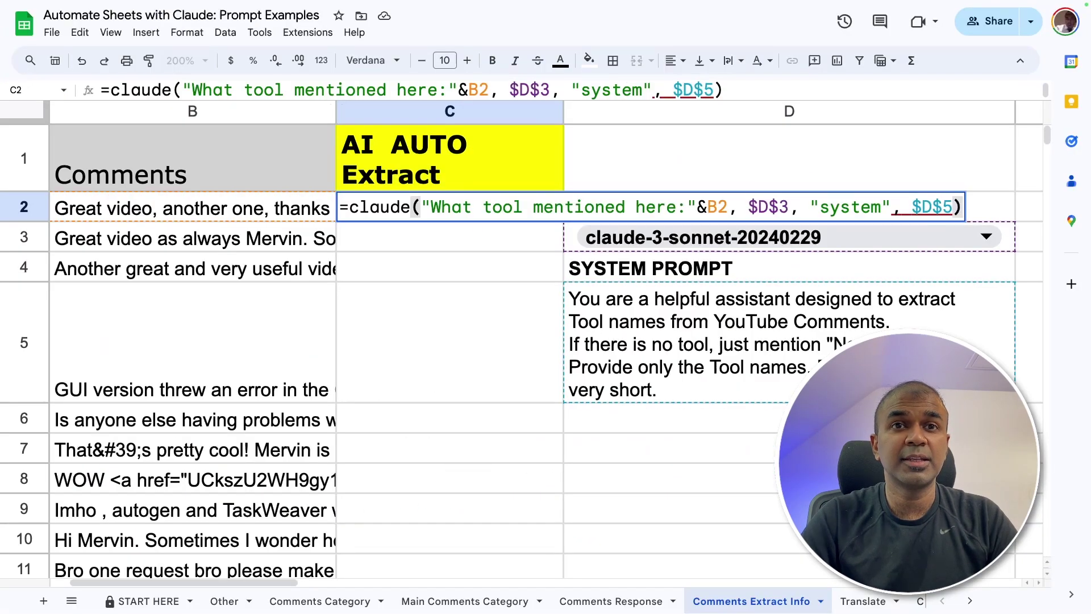
key(Return)
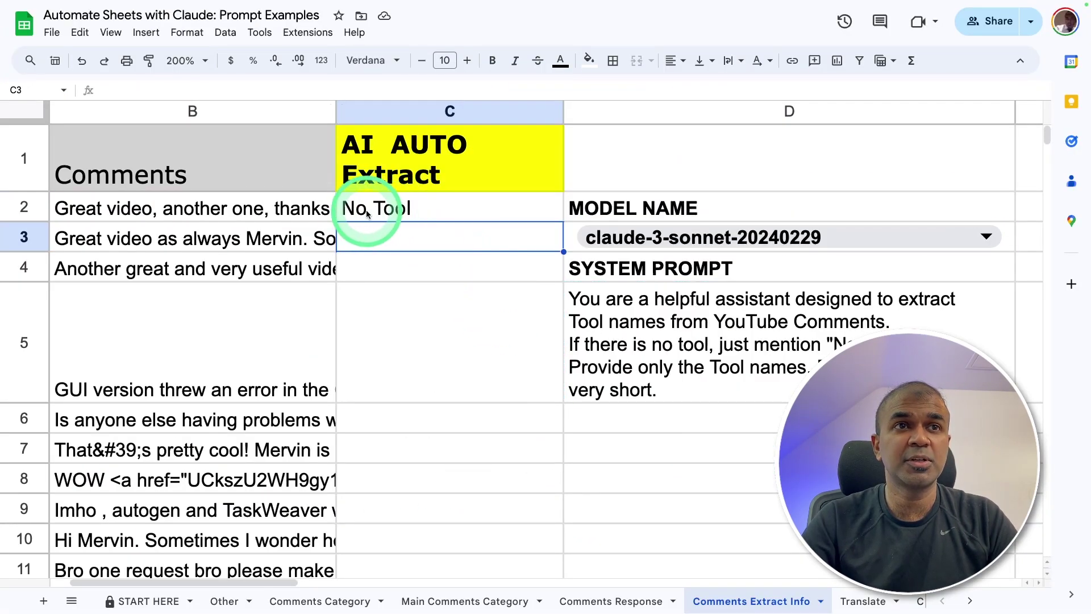
click(432, 219)
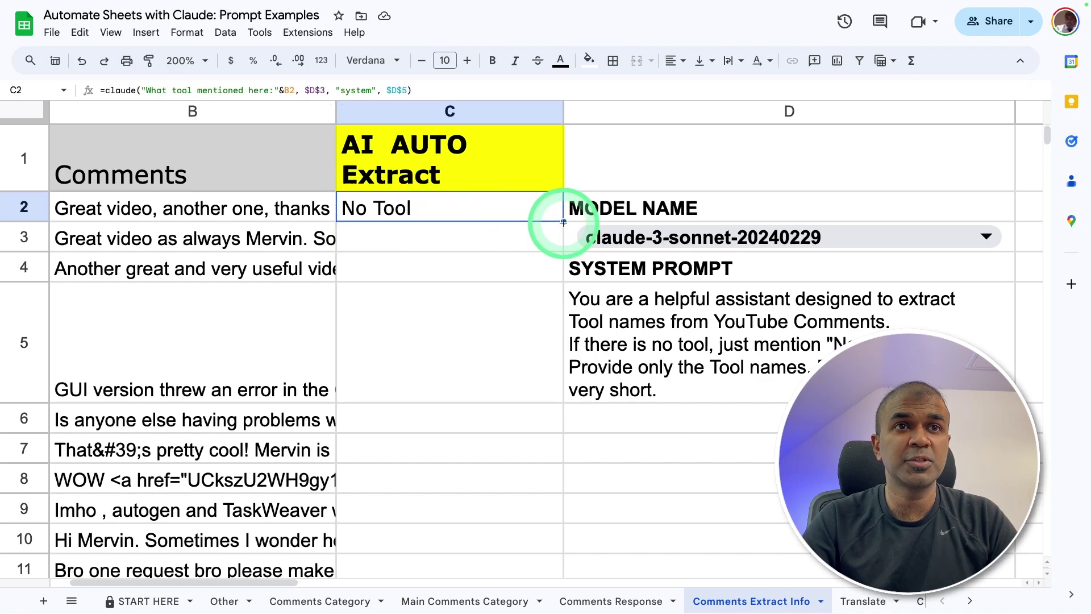
drag(546, 473, 546, 539)
- Compare the comment in B7 with its extracted tool in C7, and check the result in C4
click(214, 238)
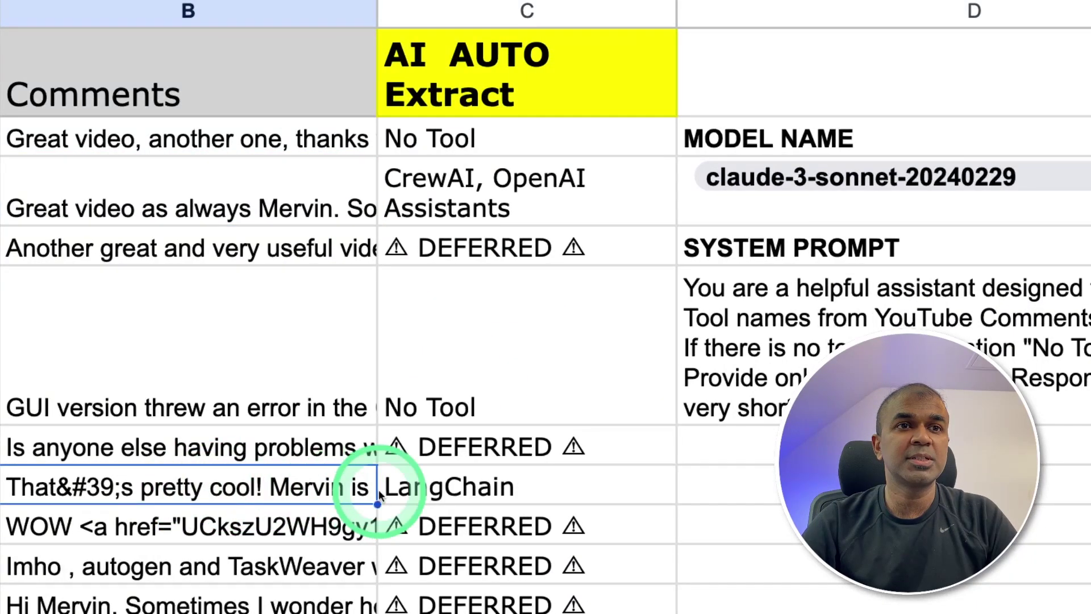
click(384, 534)
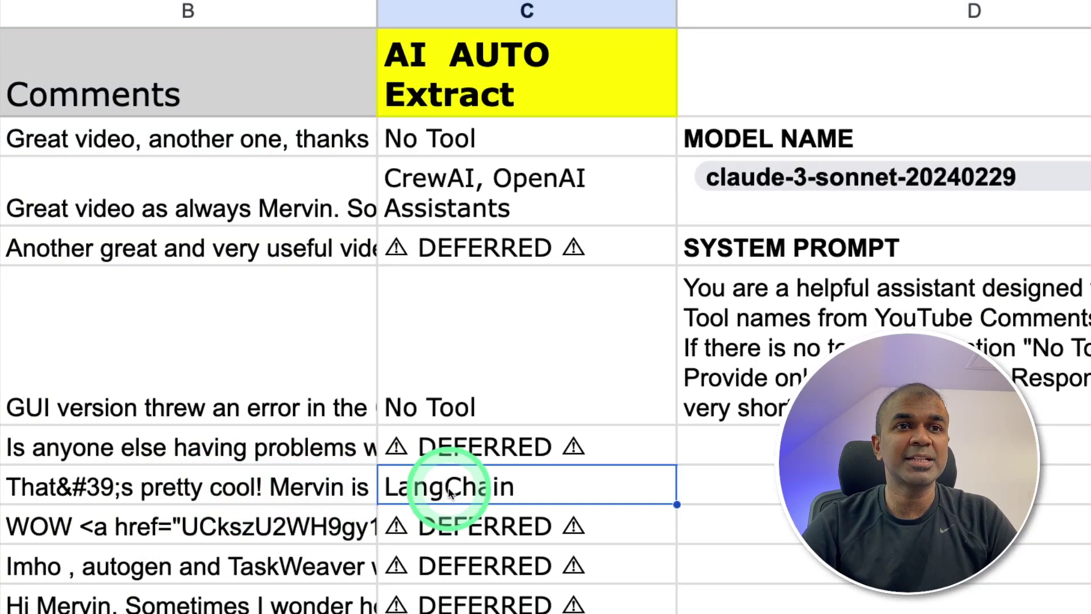
ctrl+click(496, 253)
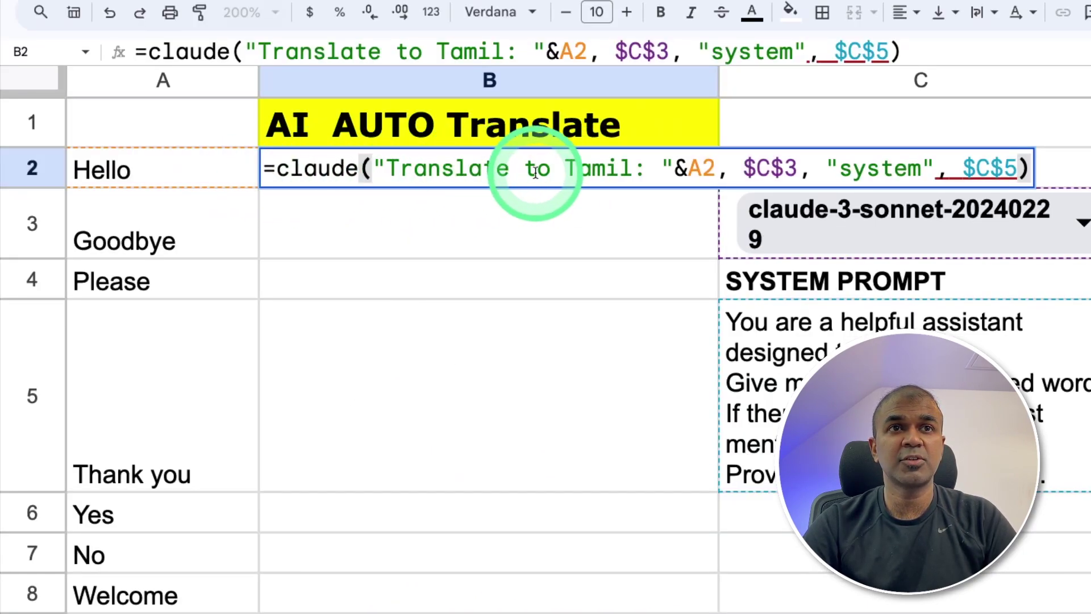
- Review the arguments of the Tamil translation formula in B2 of the Translate sheet and fill it down the word list
click(713, 171)
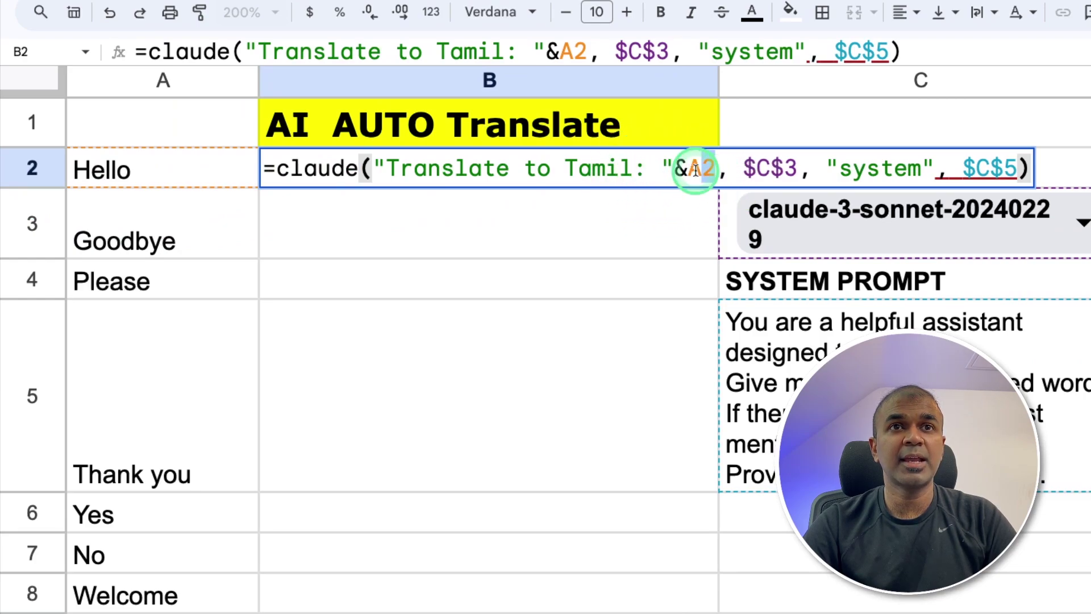
click(766, 169)
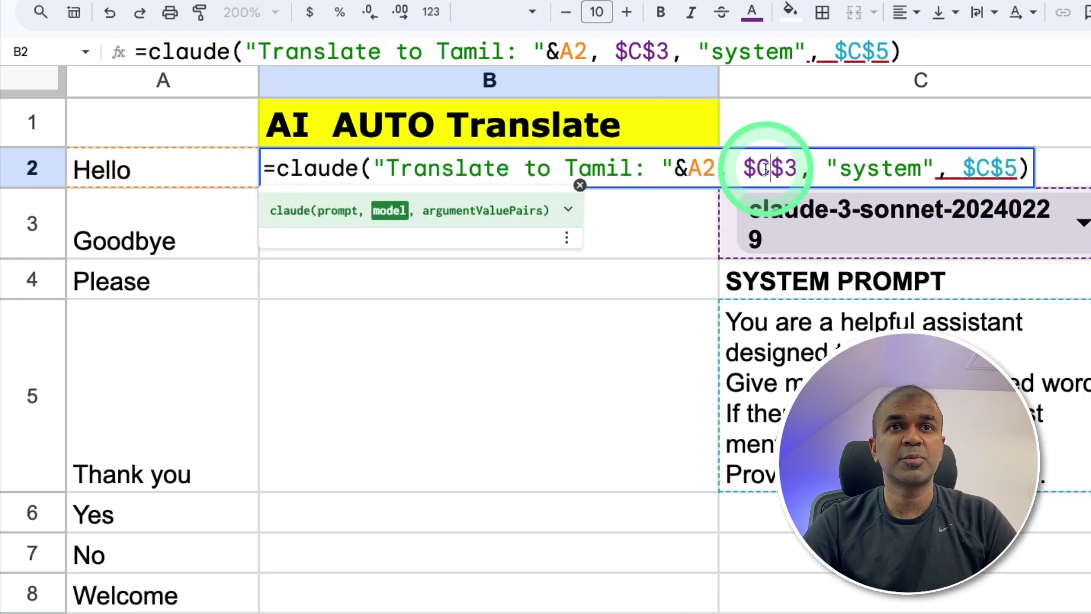
click(895, 169)
click(986, 169)
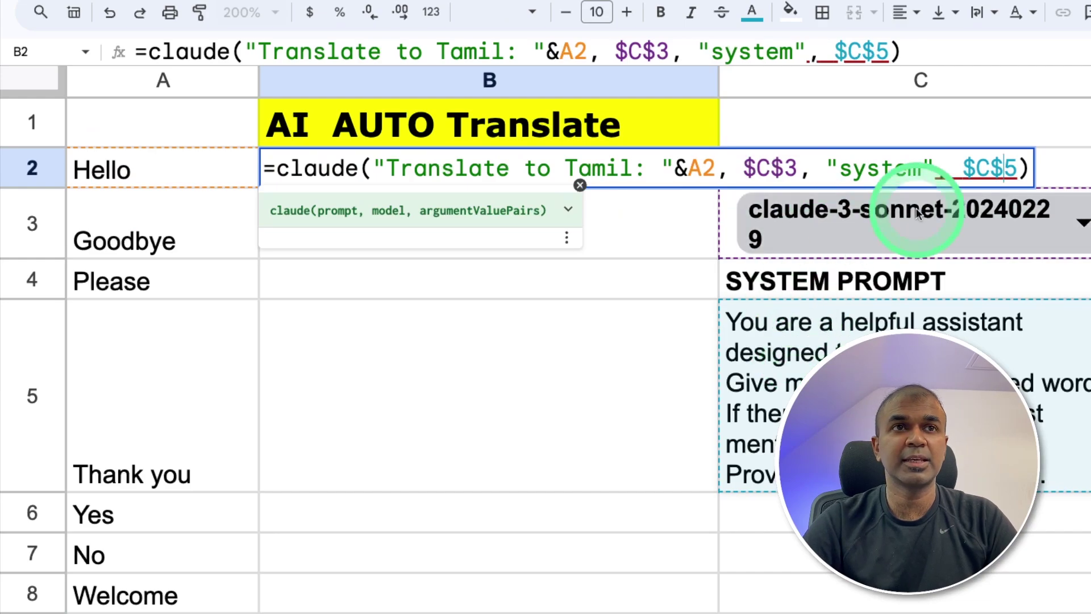
key(Escape)
drag(718, 188, 686, 611)
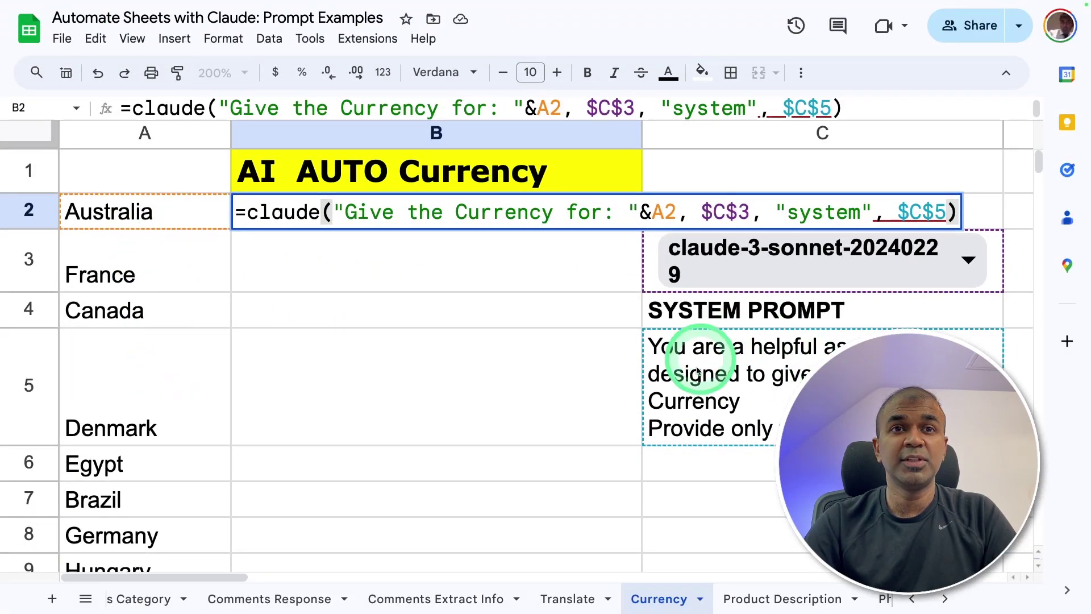
- Confirm the currency formula in B2 of the Currency sheet and fill it down the country list
key(Return)
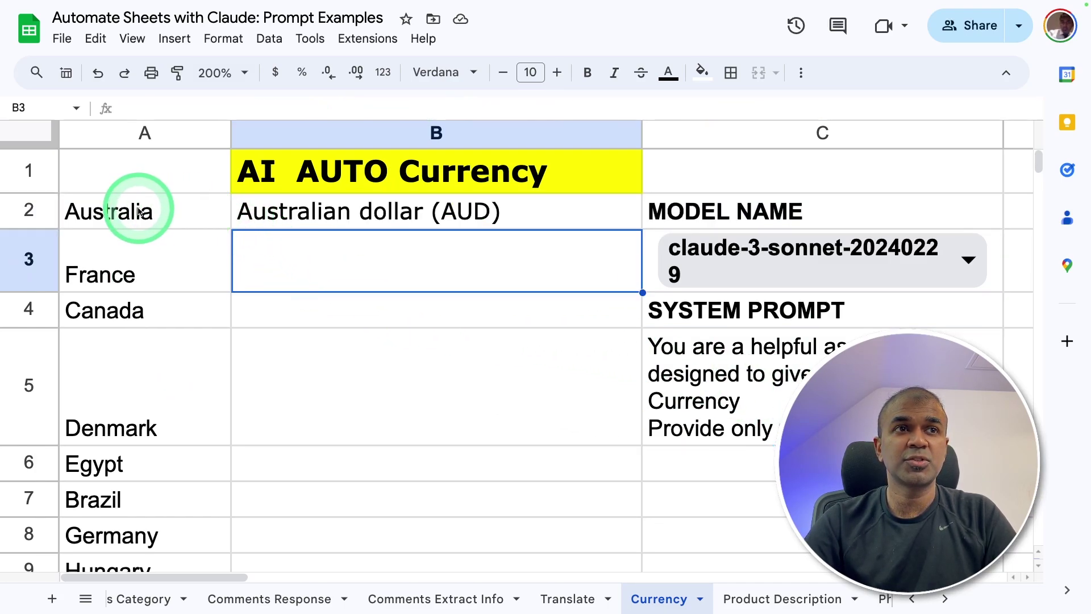
click(509, 217)
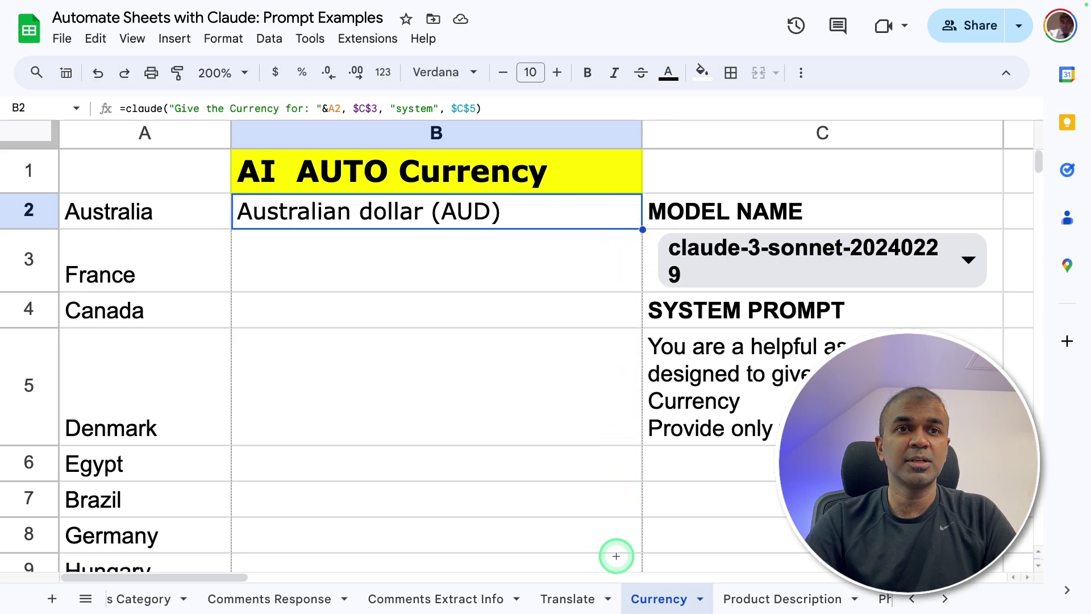
drag(616, 556, 616, 556)
- Recalculate the selected currency cells in column B with Claude for Sheets, and run the recalculation a second time
click(367, 38)
mouse_move(434, 206)
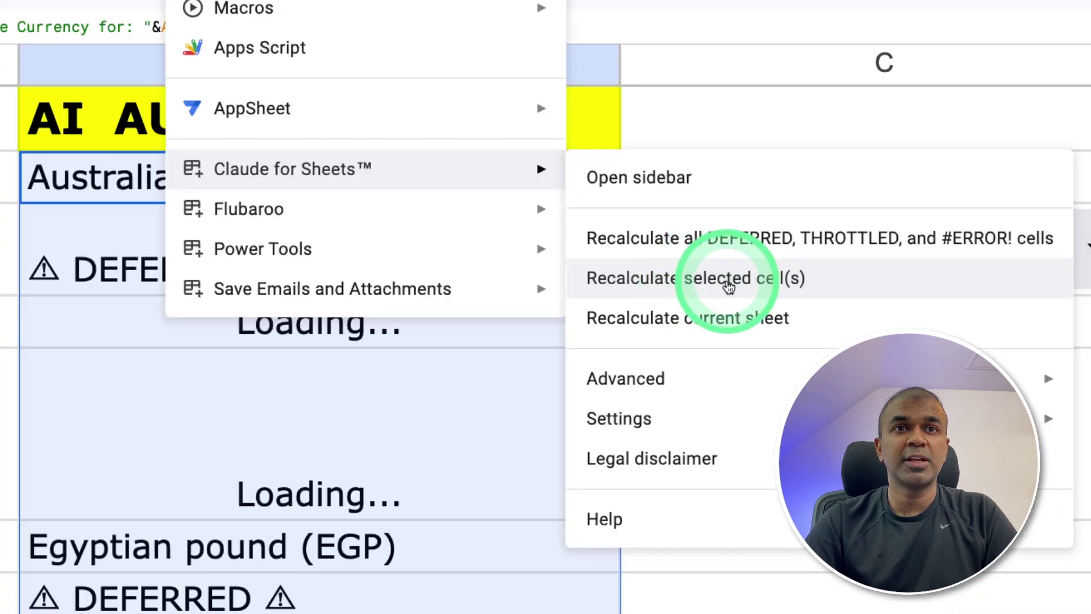
click(726, 282)
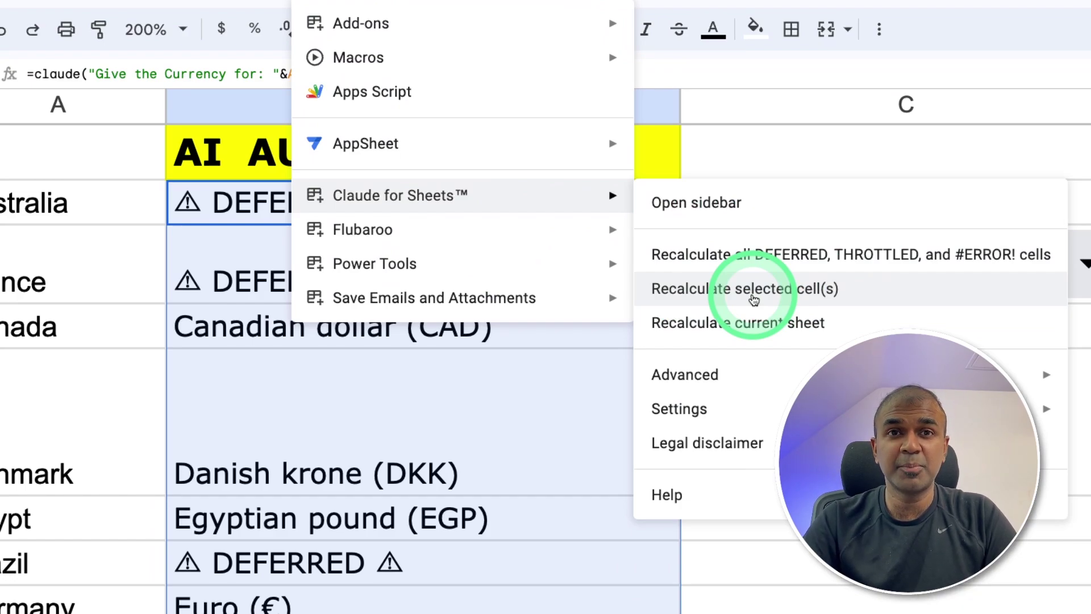
click(754, 300)
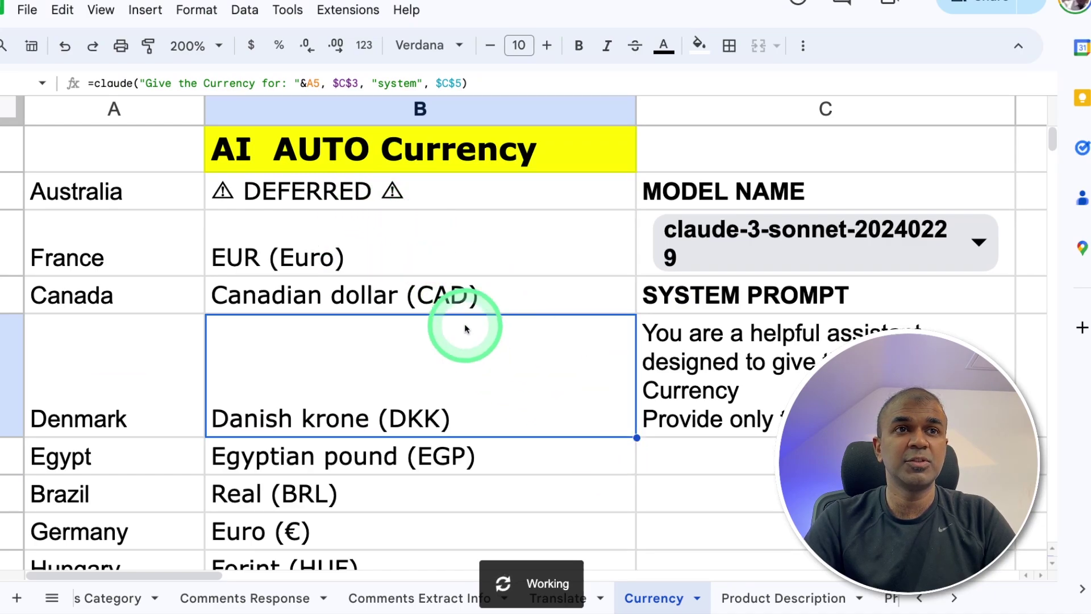
click(628, 493)
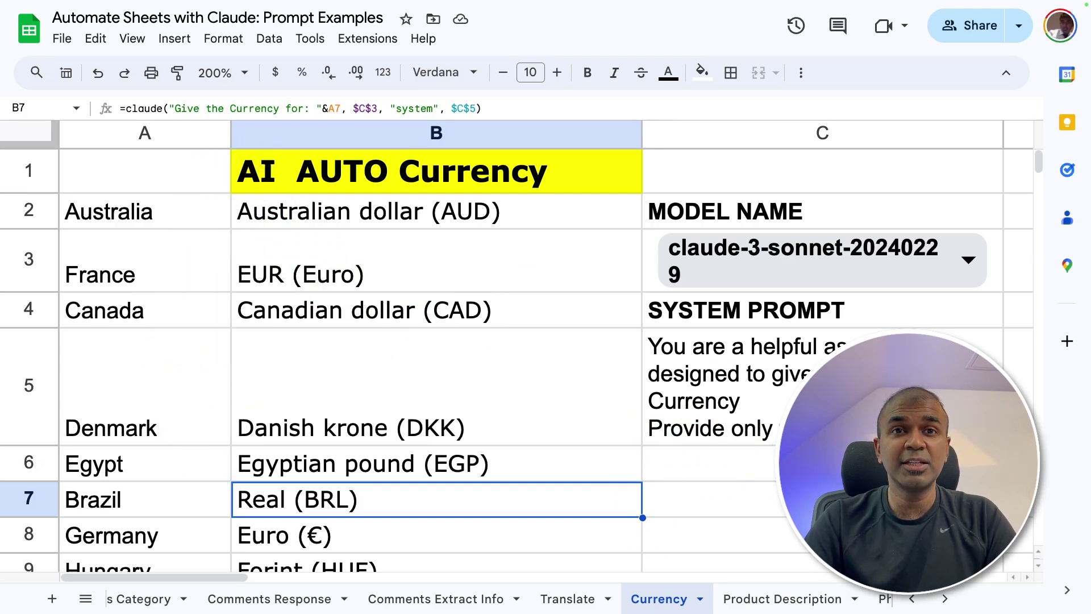
- Fill the Product Description sheet's formula from B2 down to B6 and recalculate the selected cells with Claude for Sheets
click(819, 604)
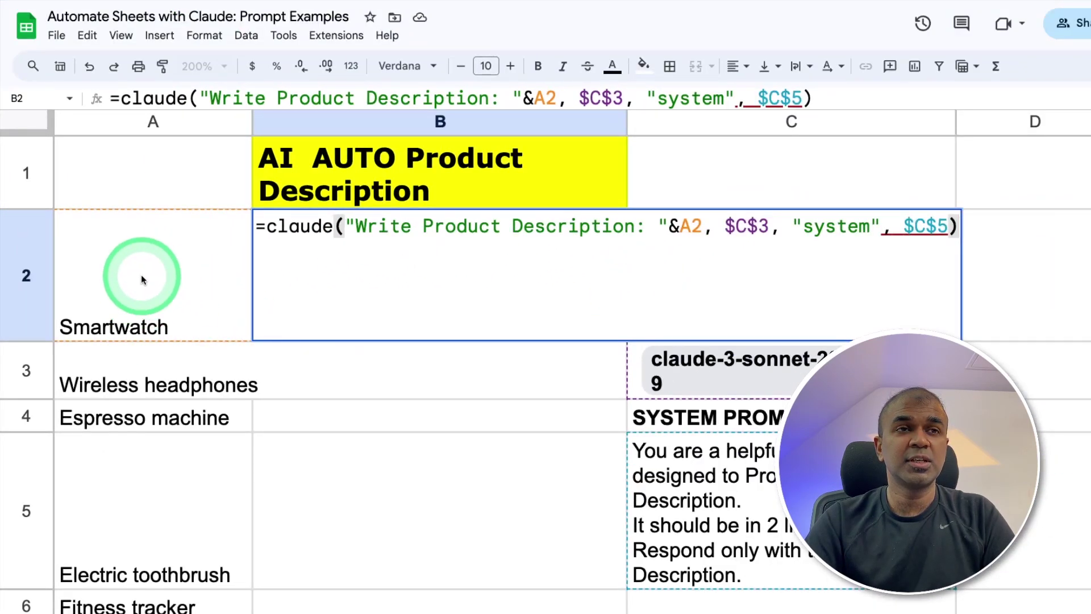
key(Escape)
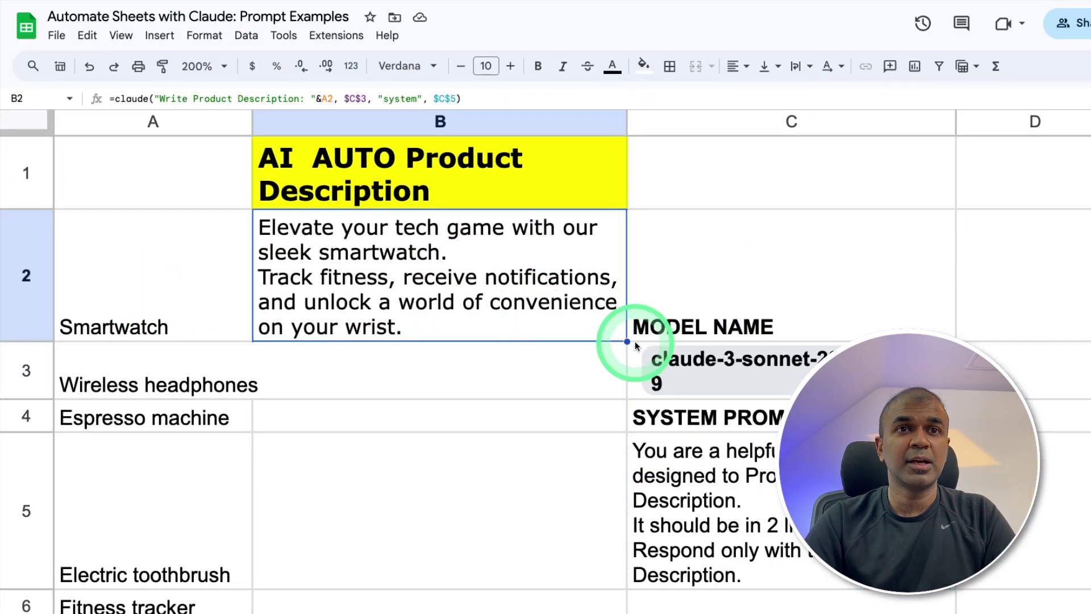
drag(627, 342, 604, 613)
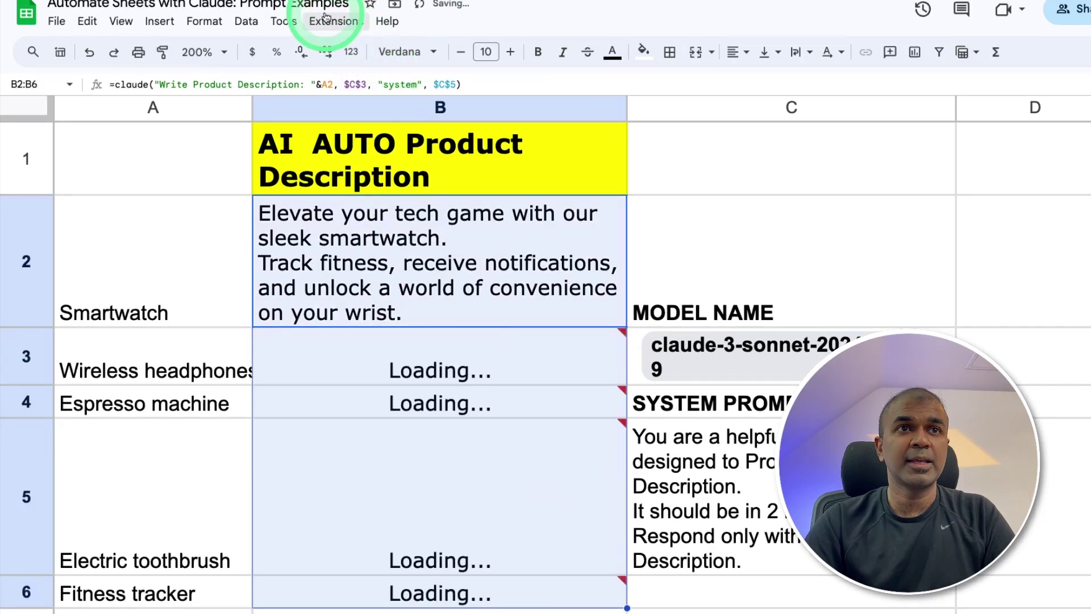
click(339, 36)
mouse_move(385, 172)
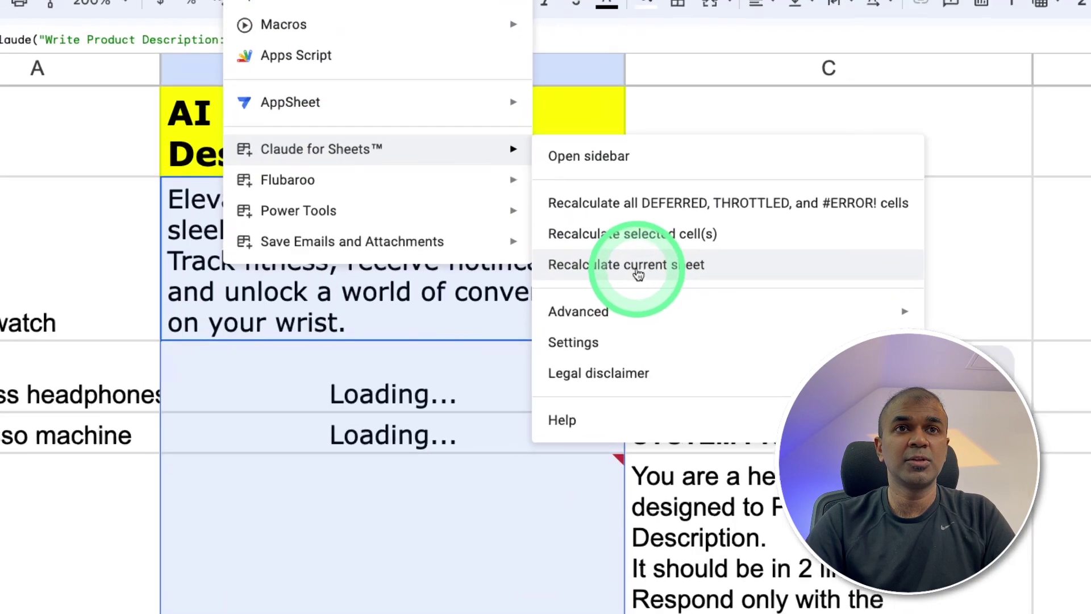
click(585, 241)
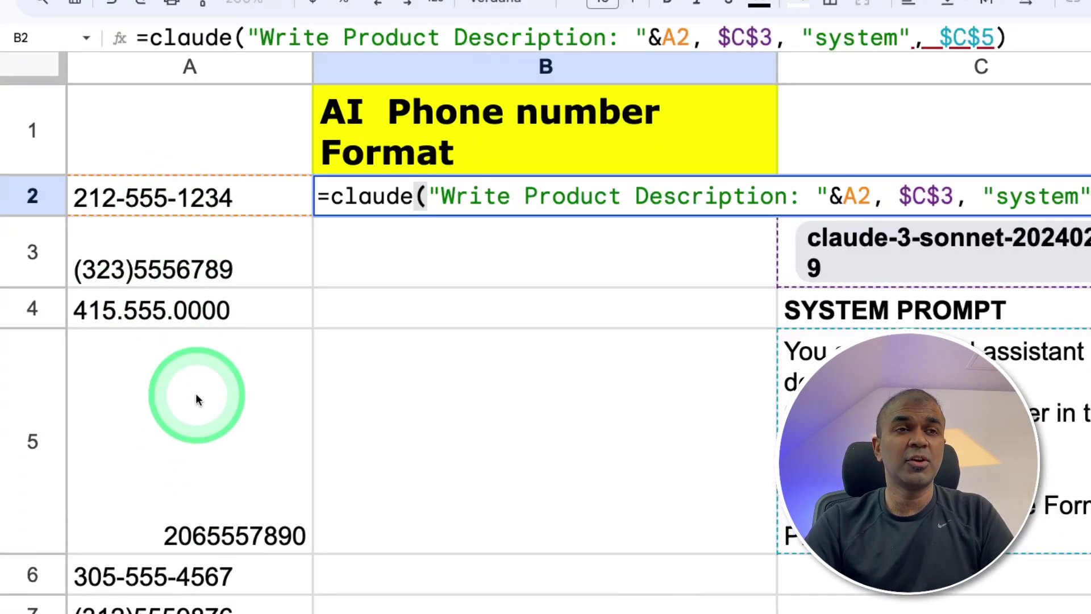
- Change the prompt text in the claude formula in B2 of the Phone Number Format sheet to "Format this number: "
scroll(222, 523, down, 1)
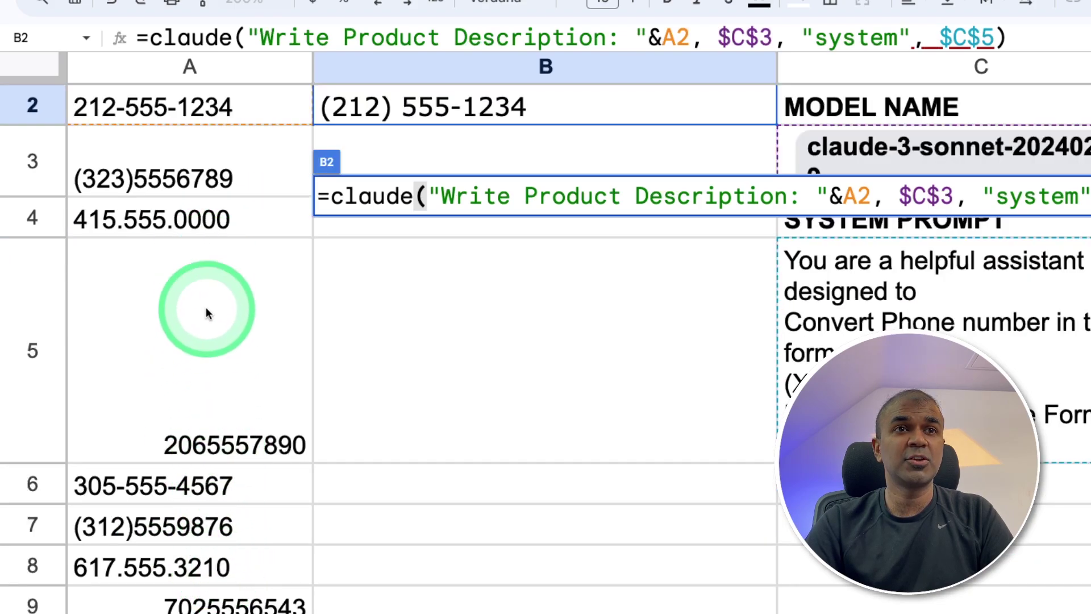
scroll(211, 341, up, 1)
drag(442, 196, 784, 197)
text(Format this number)
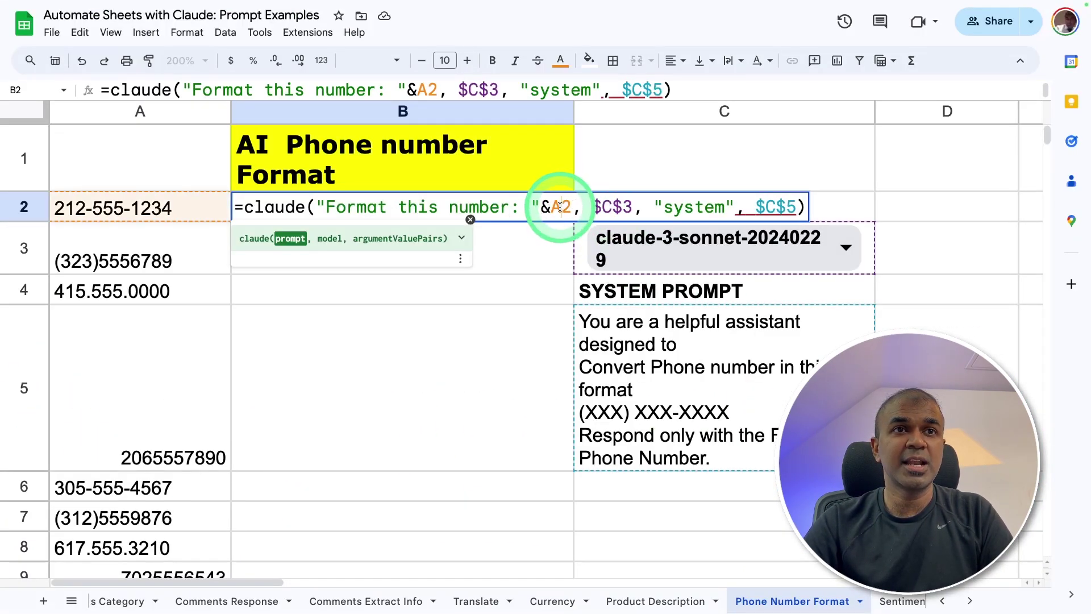
click(563, 206)
key(Return)
- Fill the phone number formatting formula from B2 down to B8 and recalculate the selected cells with Claude for Sheets
click(568, 208)
drag(574, 221, 511, 516)
drag(514, 552, 514, 552)
click(308, 32)
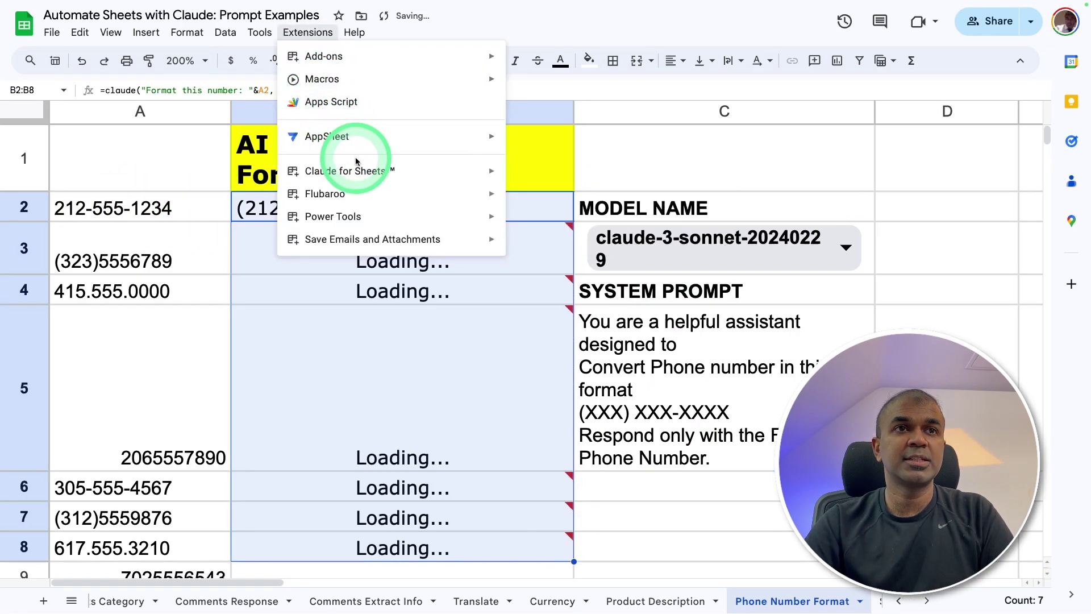
mouse_move(346, 171)
click(591, 243)
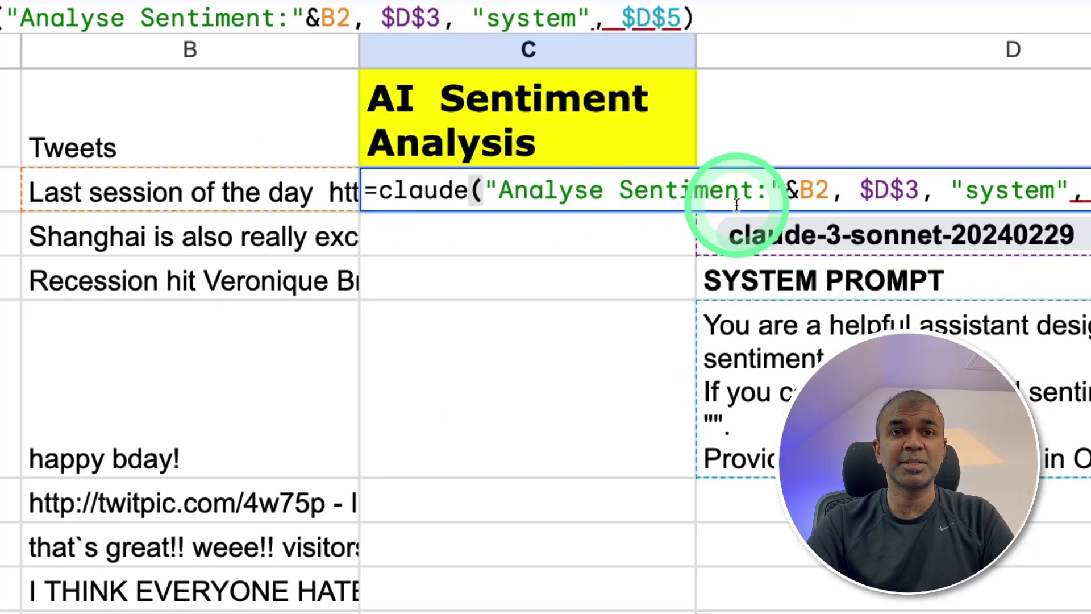
- Confirm the "Analyse Sentiment:" formula in C2 of the sentiment sheet and fill it down to C11
click(798, 183)
key(Return)
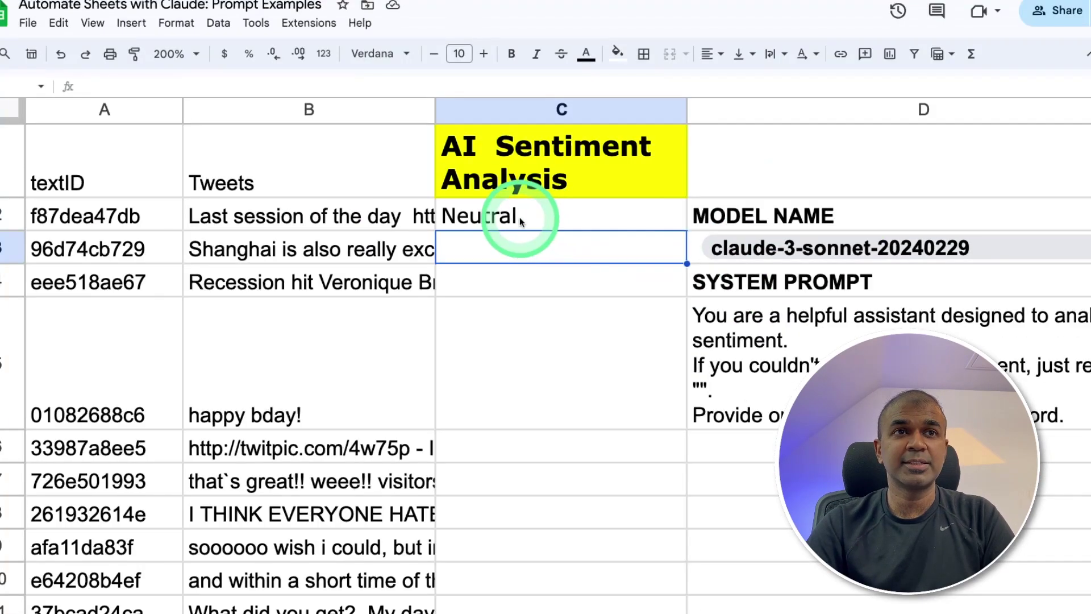
click(471, 190)
drag(696, 211, 680, 450)
drag(652, 597, 653, 602)
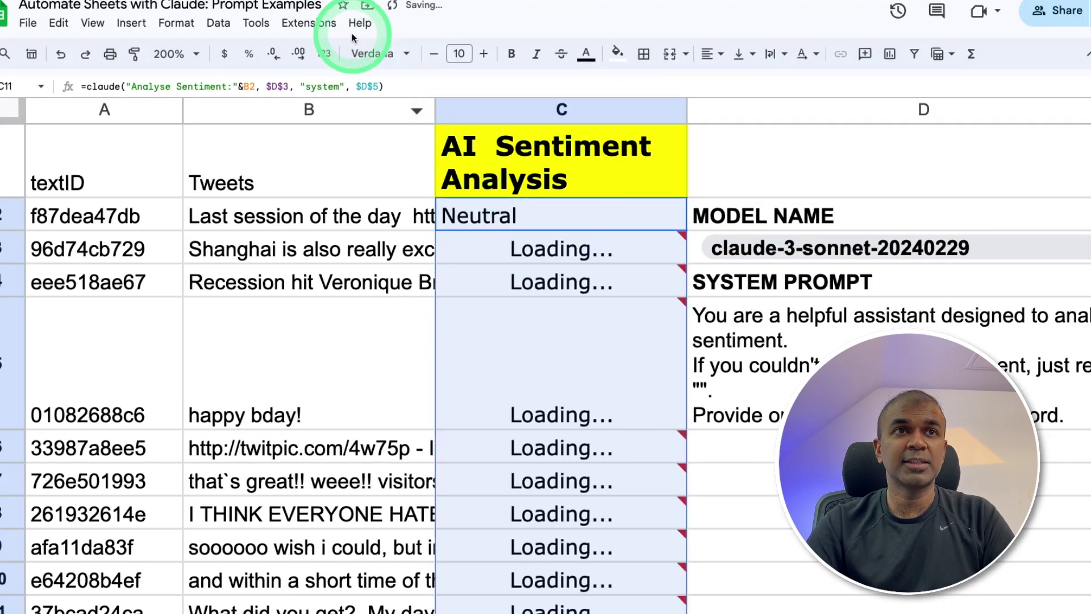
- Recalculate the selected sentiment cells C2 to C11 with Claude for Sheets
click(308, 22)
click(352, 173)
click(628, 254)
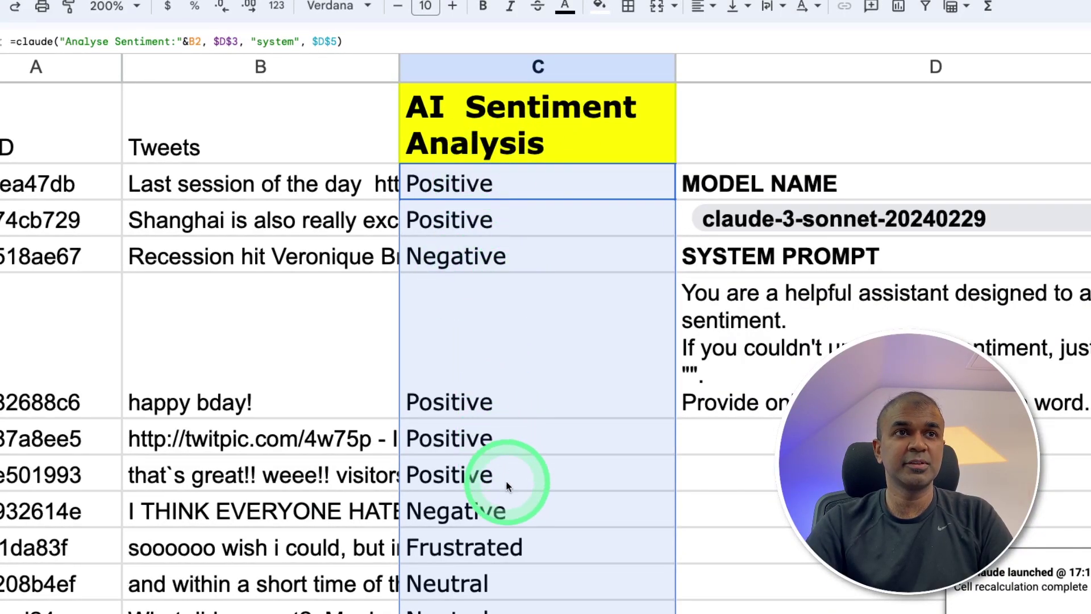
scroll(494, 472, down, 1)
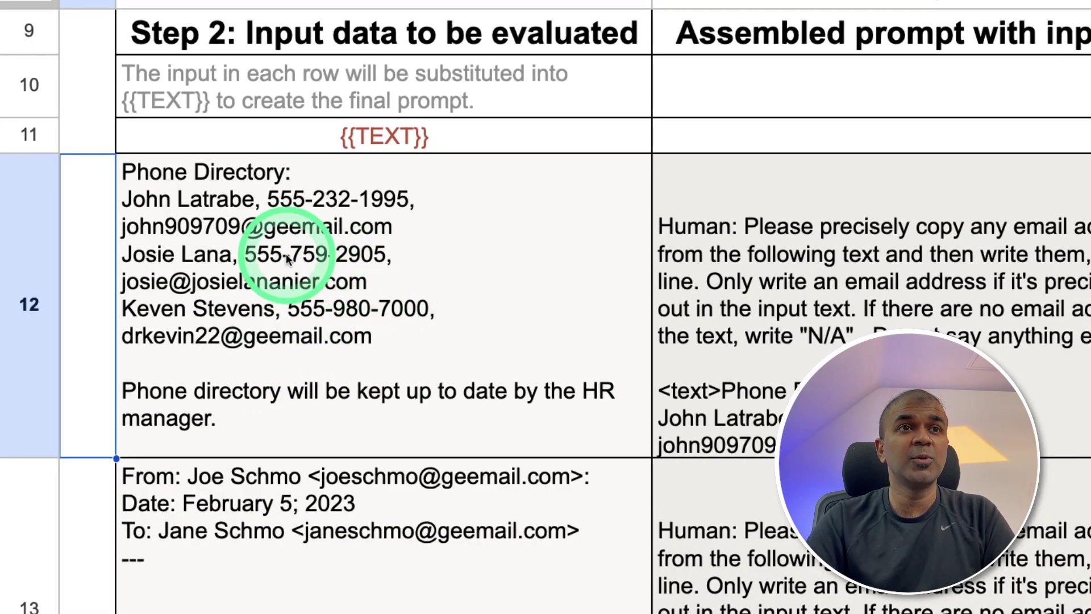
- Examine the assembled prompt, model, CLAUDEFREE response and input text of row 12 in the email address extraction example
click(795, 318)
key(Right)
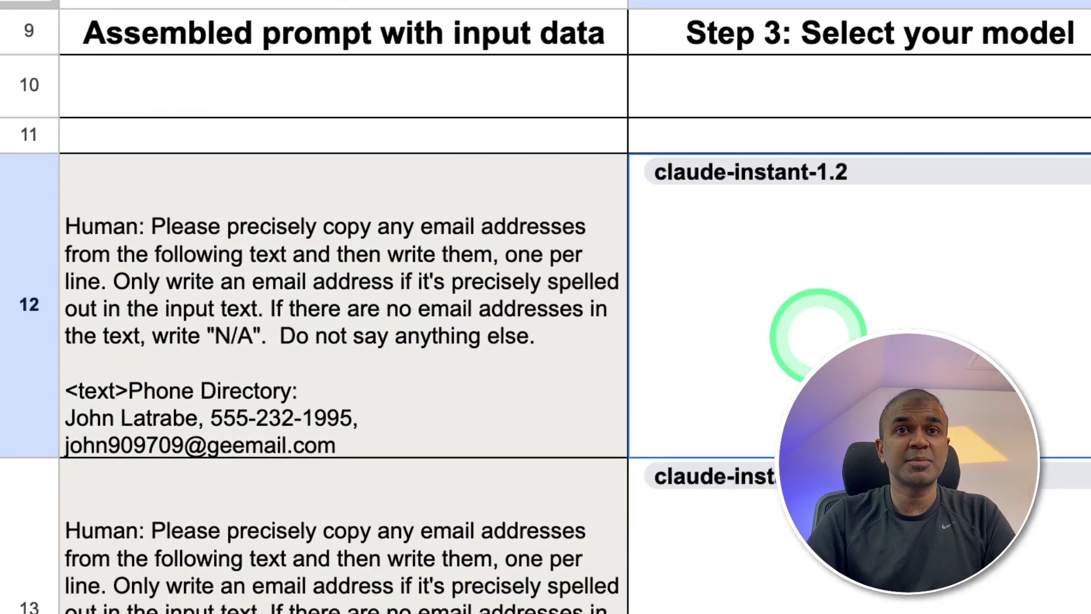
key(Right)
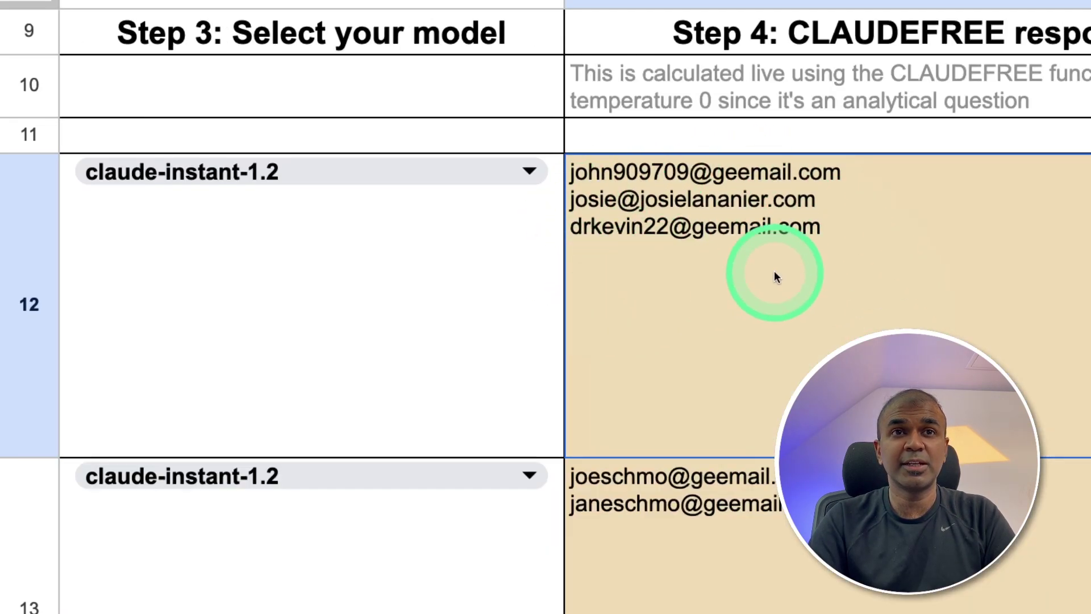
click(87, 27)
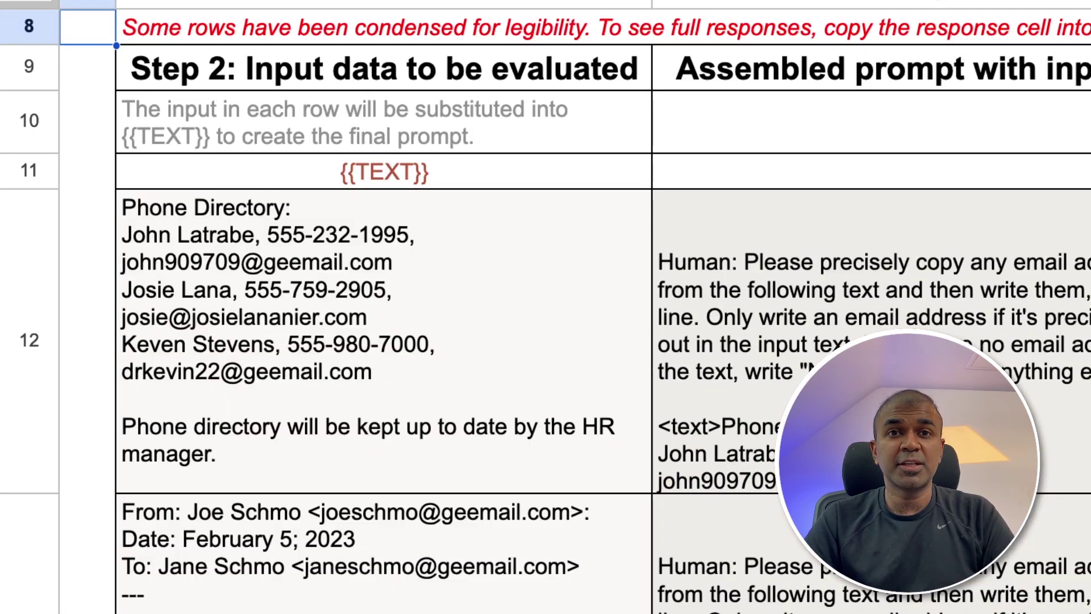
click(281, 267)
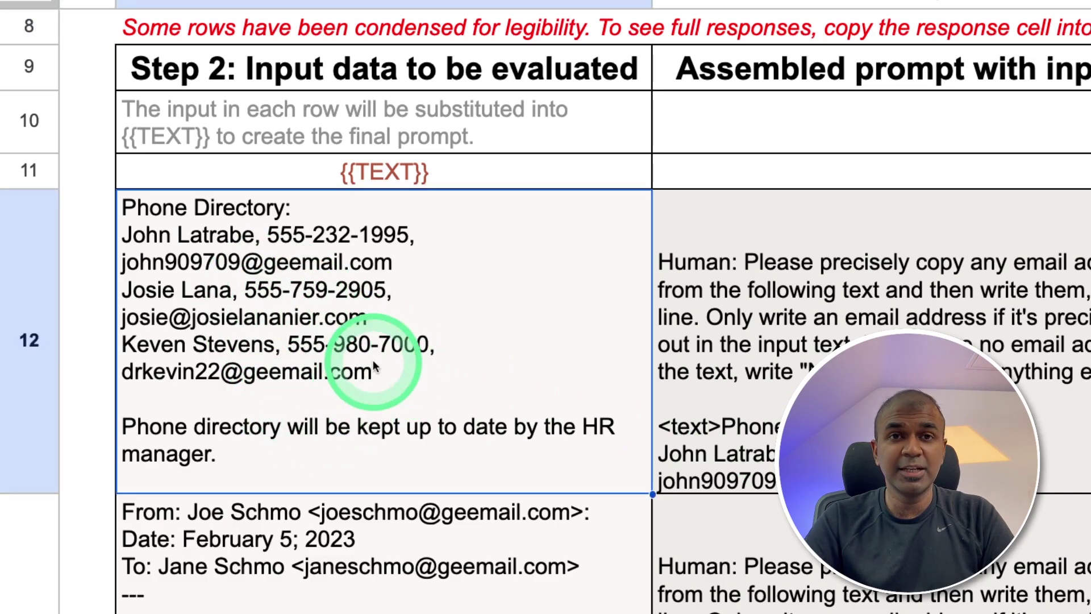